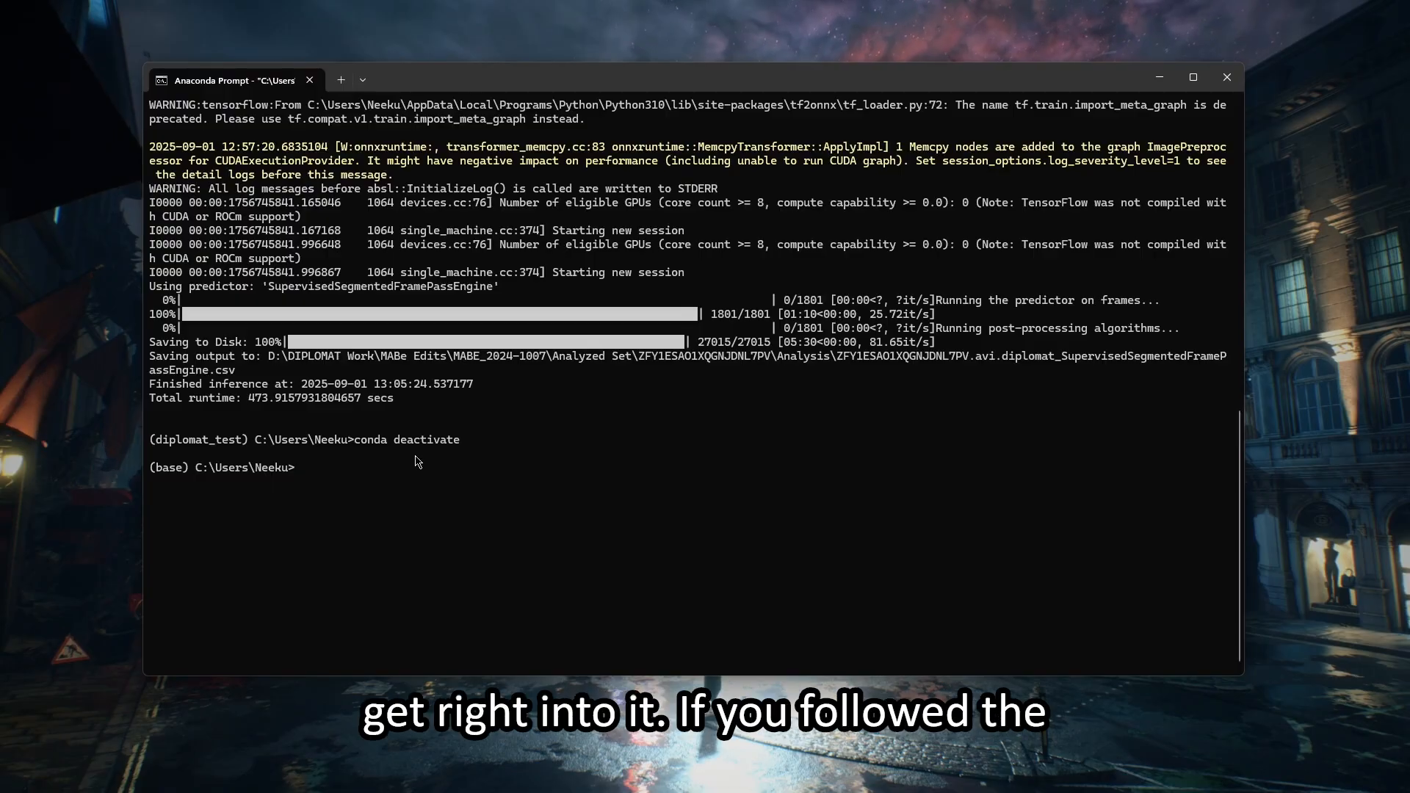
# Step: Review the earlier diplomat track_and_interact command and its config, video and -n 3 arguments in the terminal history
pyautogui.scroll(1, 418, 461)
pyautogui.scroll(-1, 418, 461)
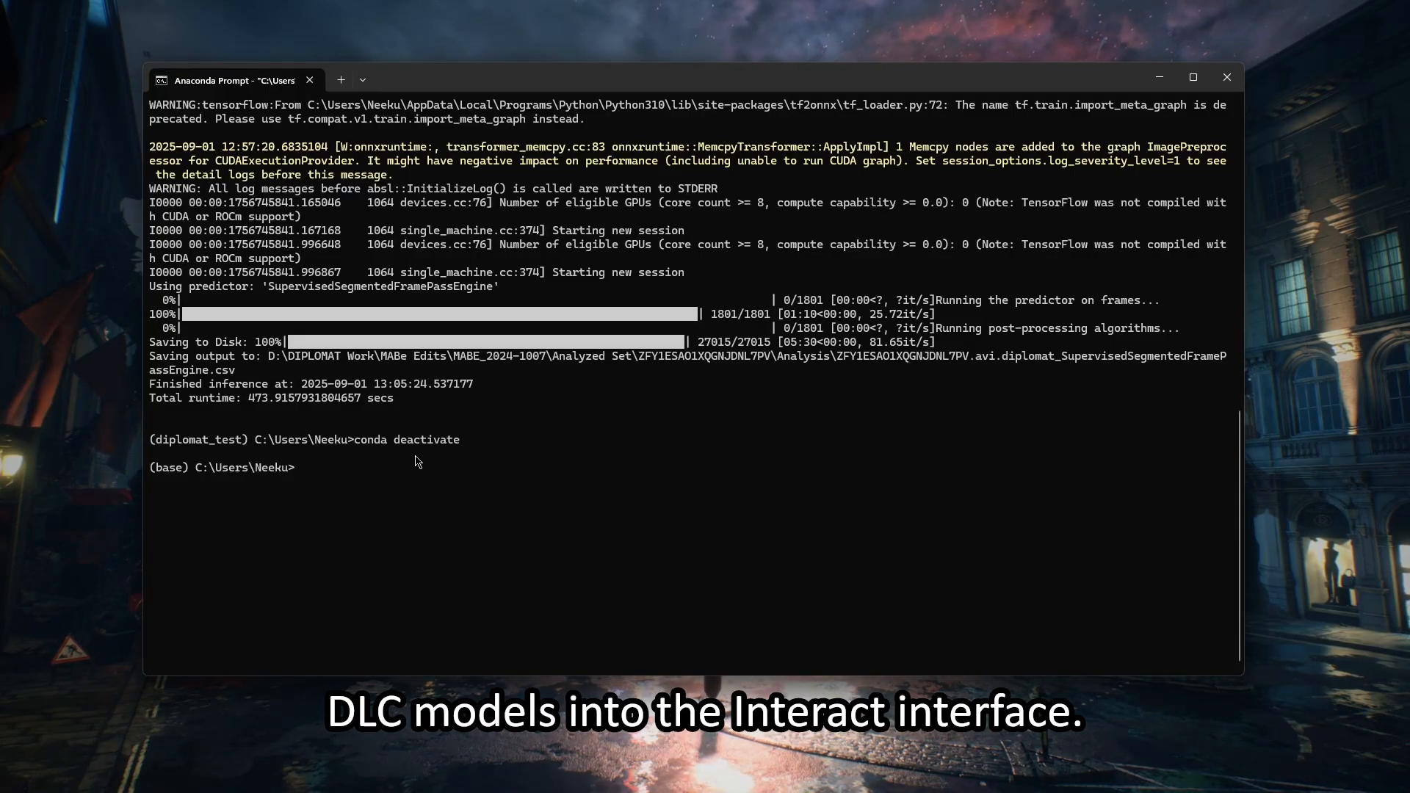
pyautogui.scroll(10, 418, 461)
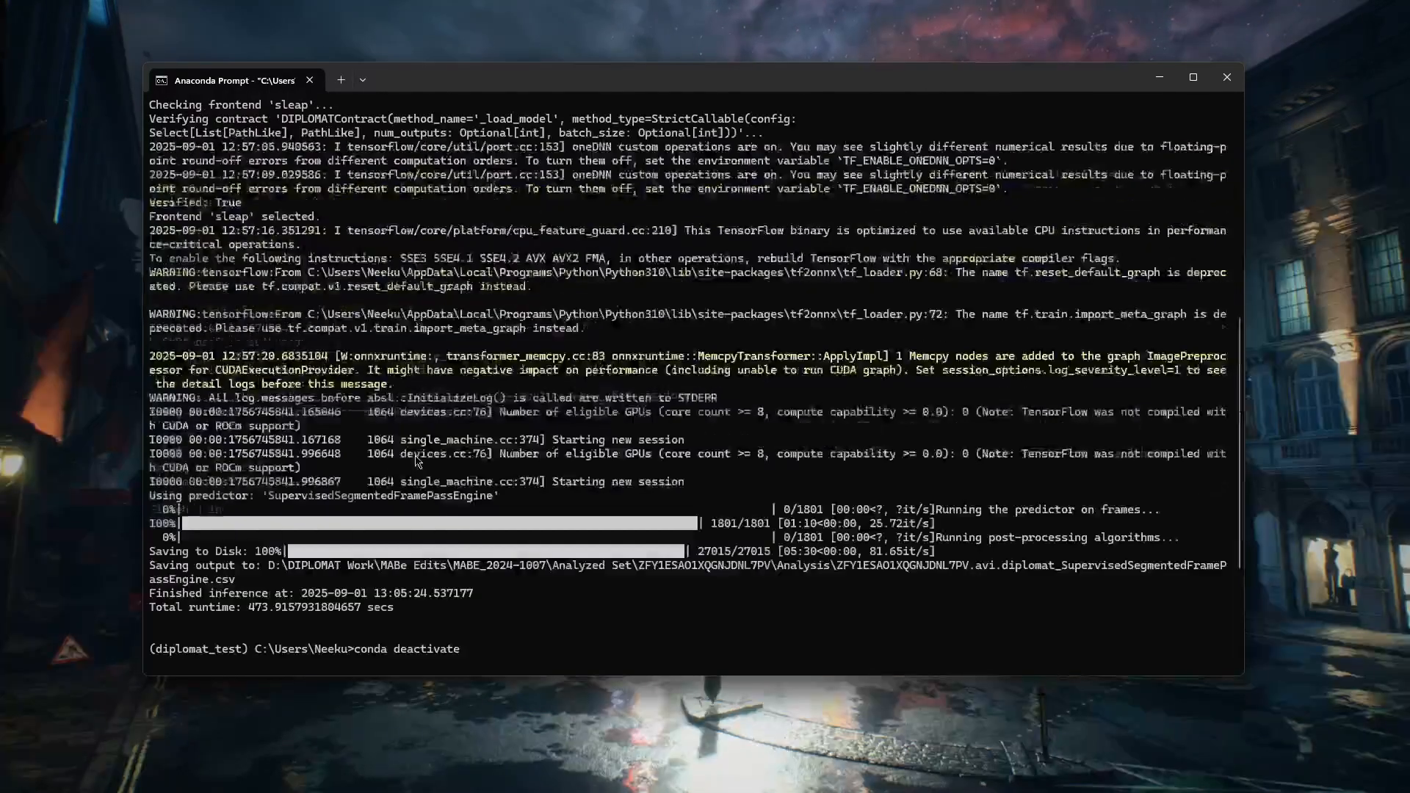
pyautogui.moveTo(718, 191); pyautogui.dragTo(357, 179)
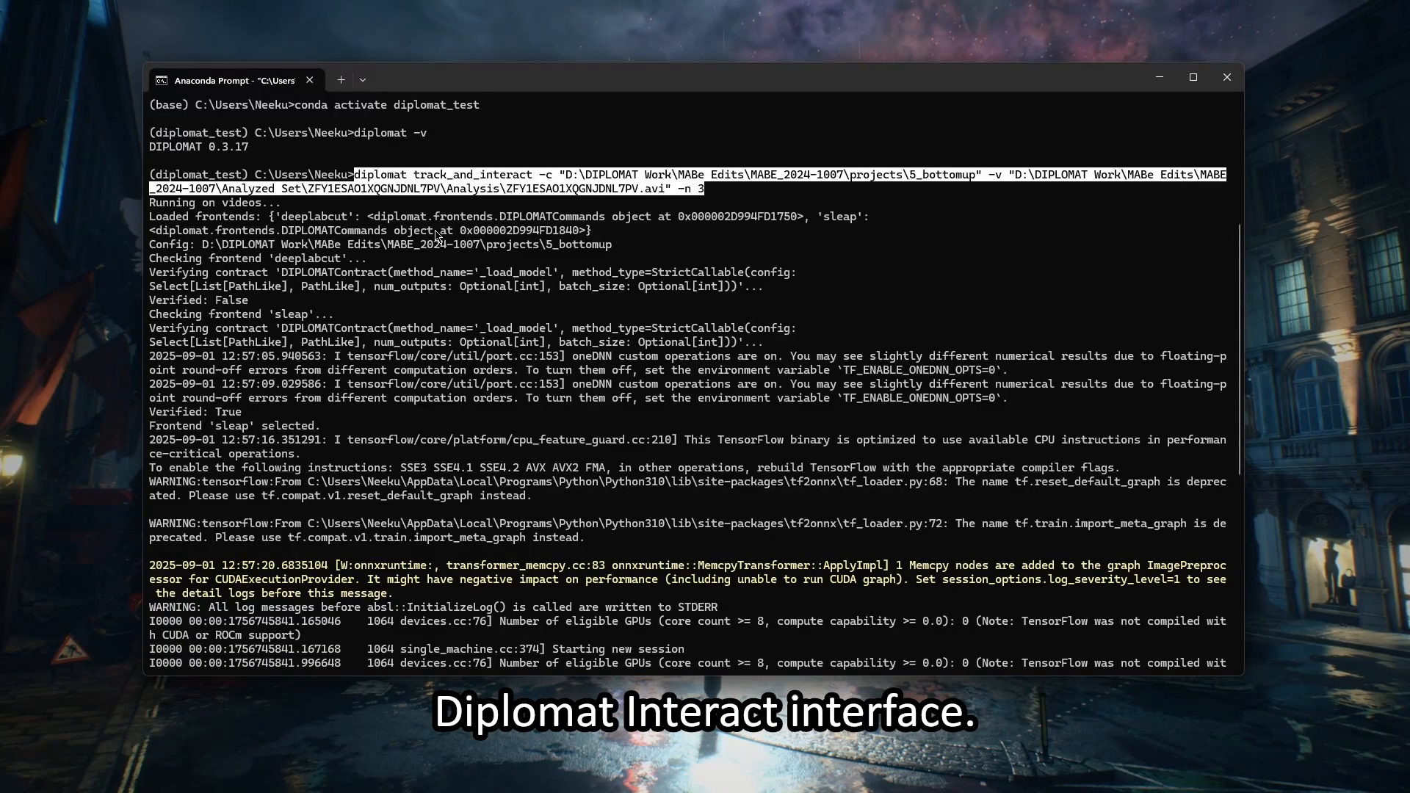
pyautogui.click(707, 189)
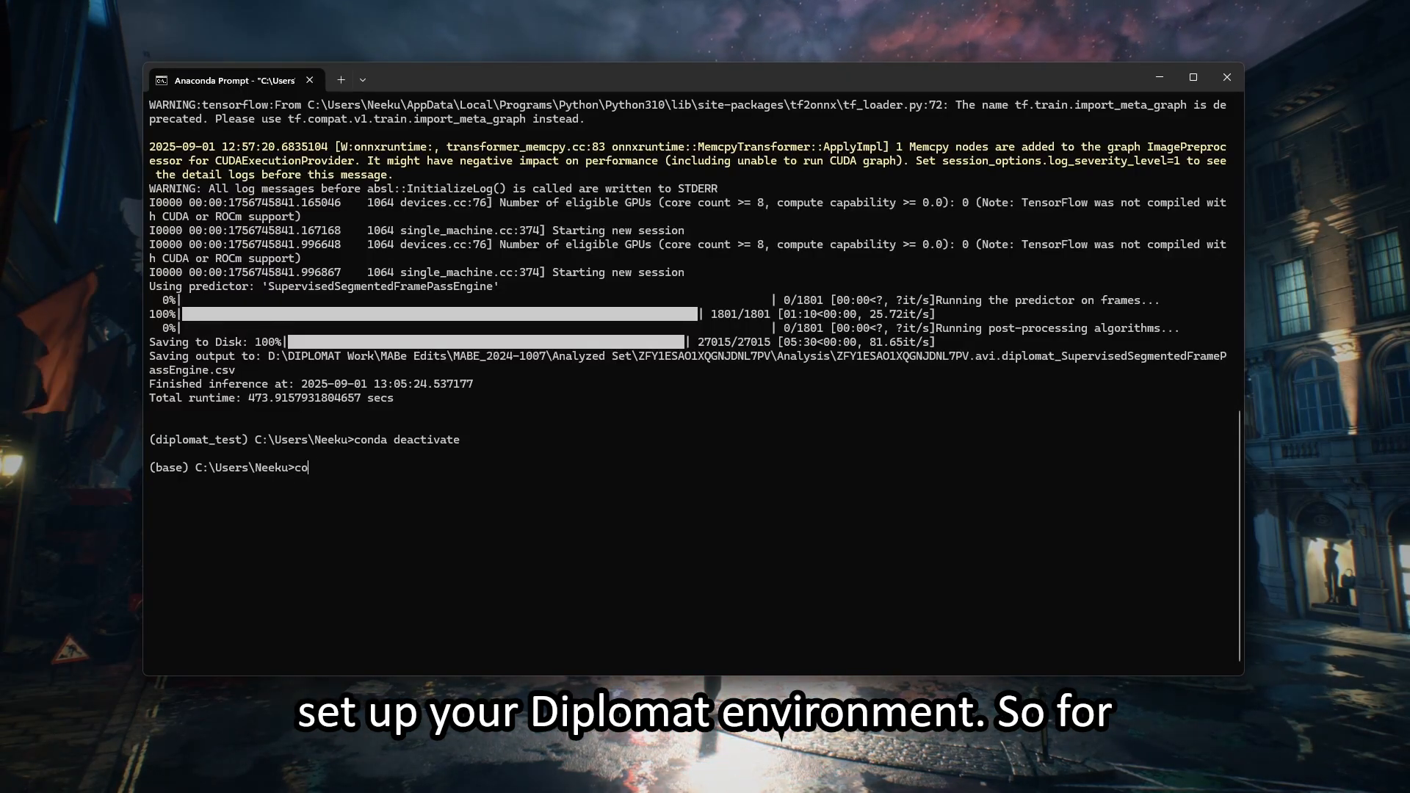
# Step: Activate the diplomat_test conda environment and check its name in the prompt
pyautogui.write('activate diplomat_test')
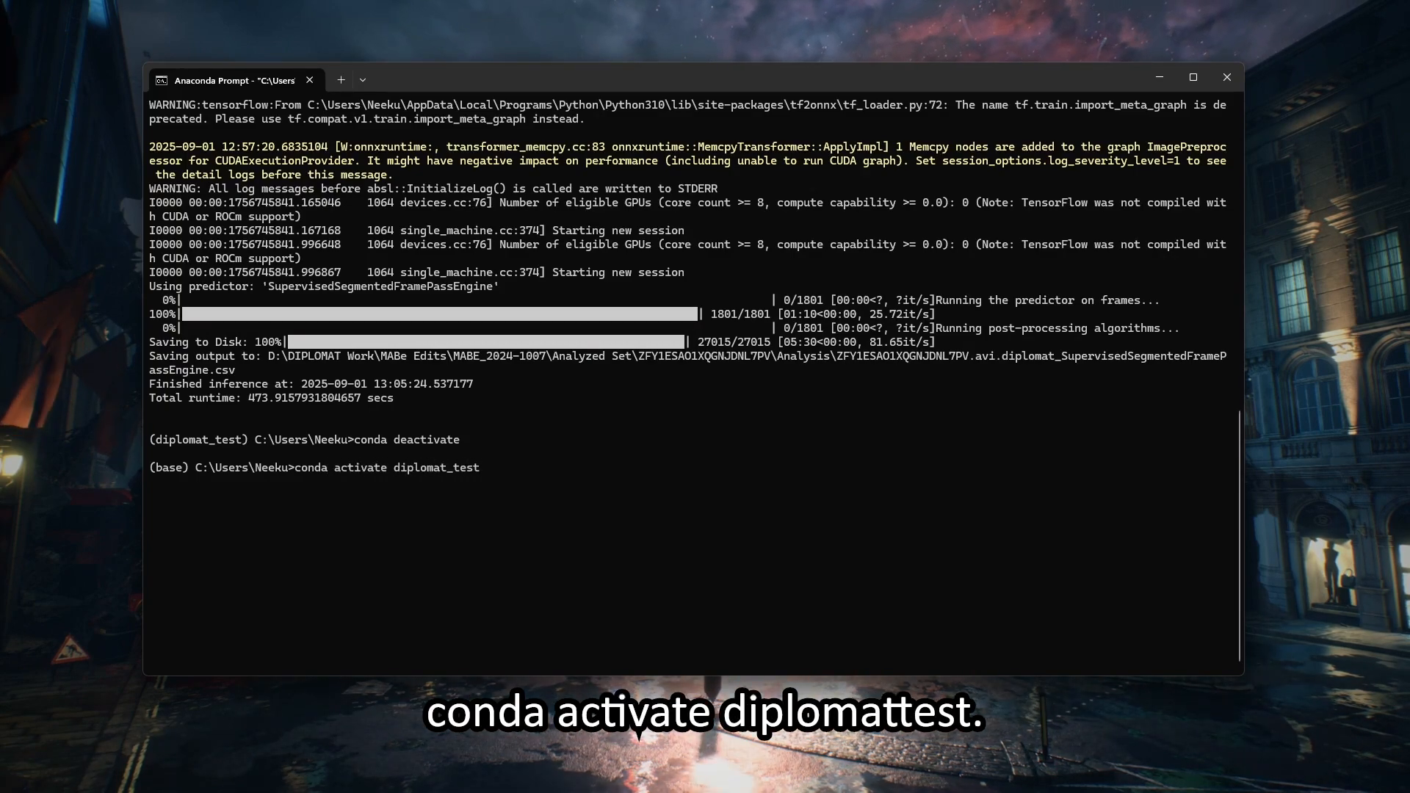
pyautogui.press('Return')
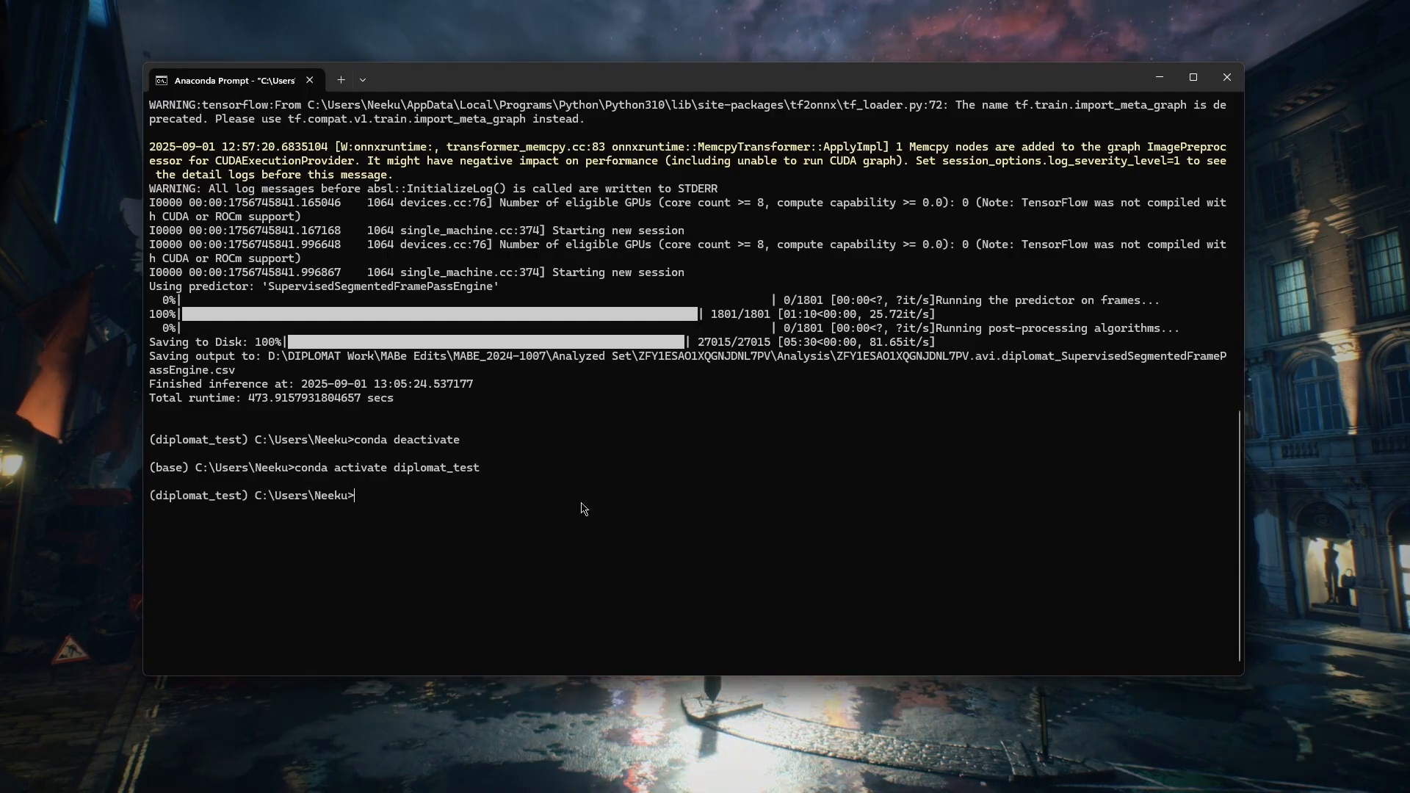
pyautogui.moveTo(236, 497); pyautogui.dragTo(146, 502)
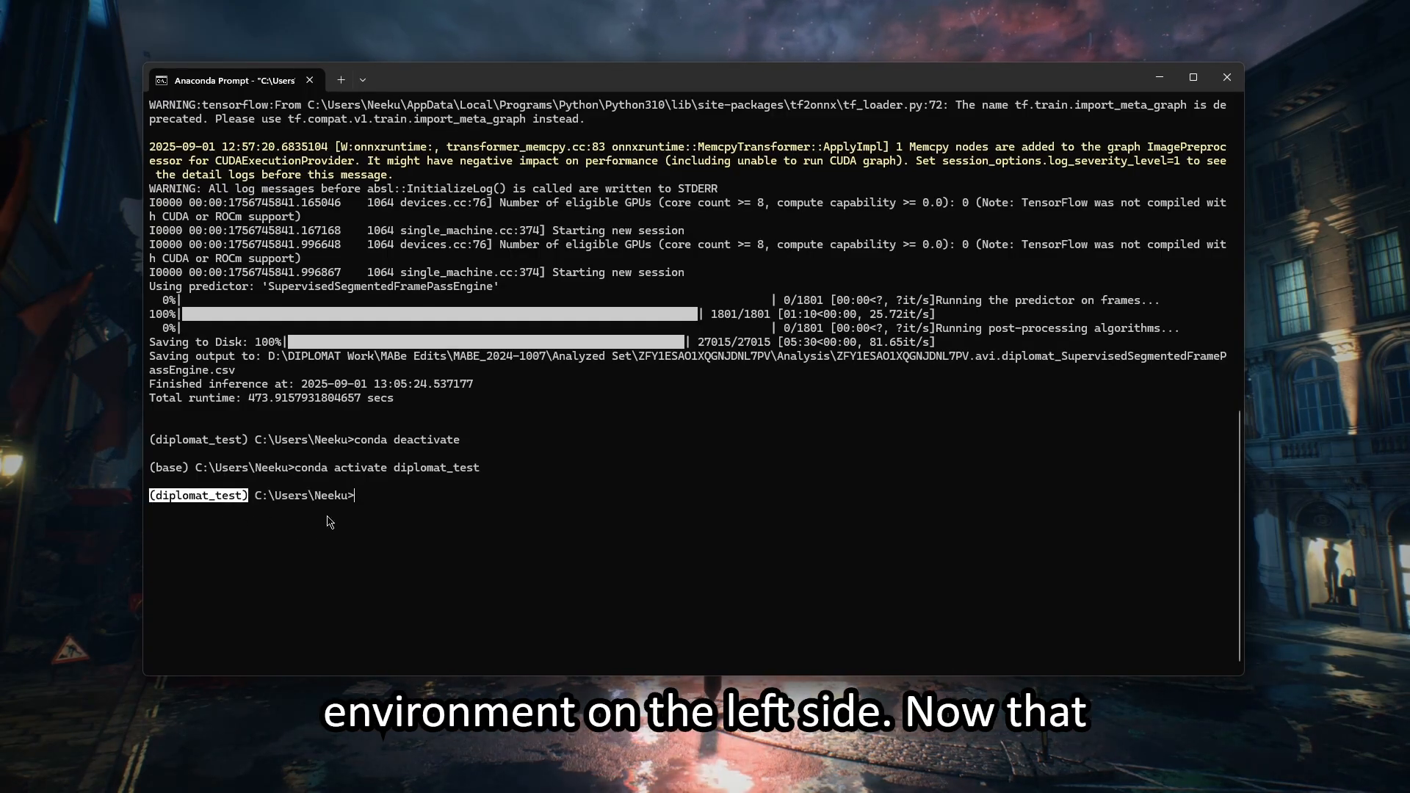
pyautogui.click(387, 497)
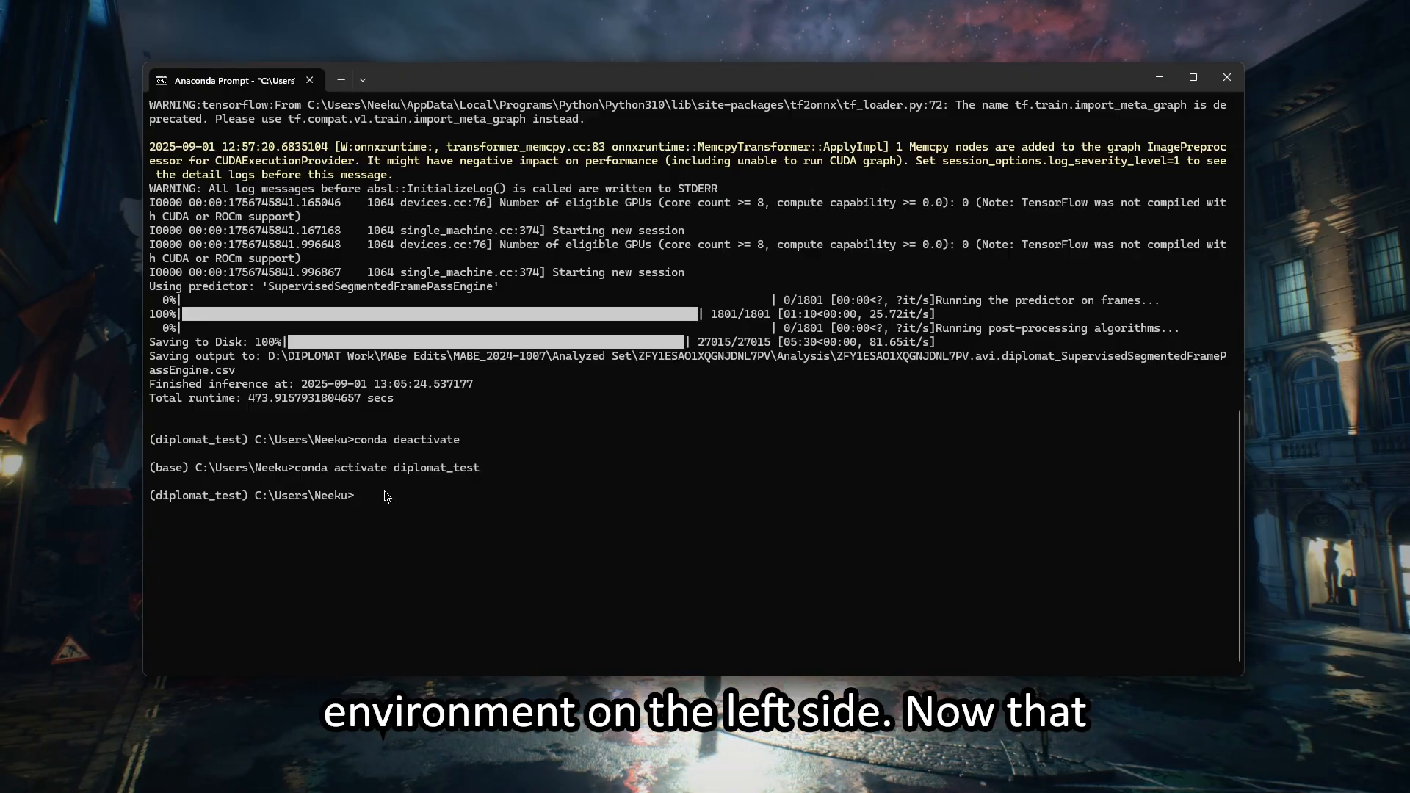
# Step: Check the installed DIPLOMAT version by running diplomat -v
pyautogui.write('di')
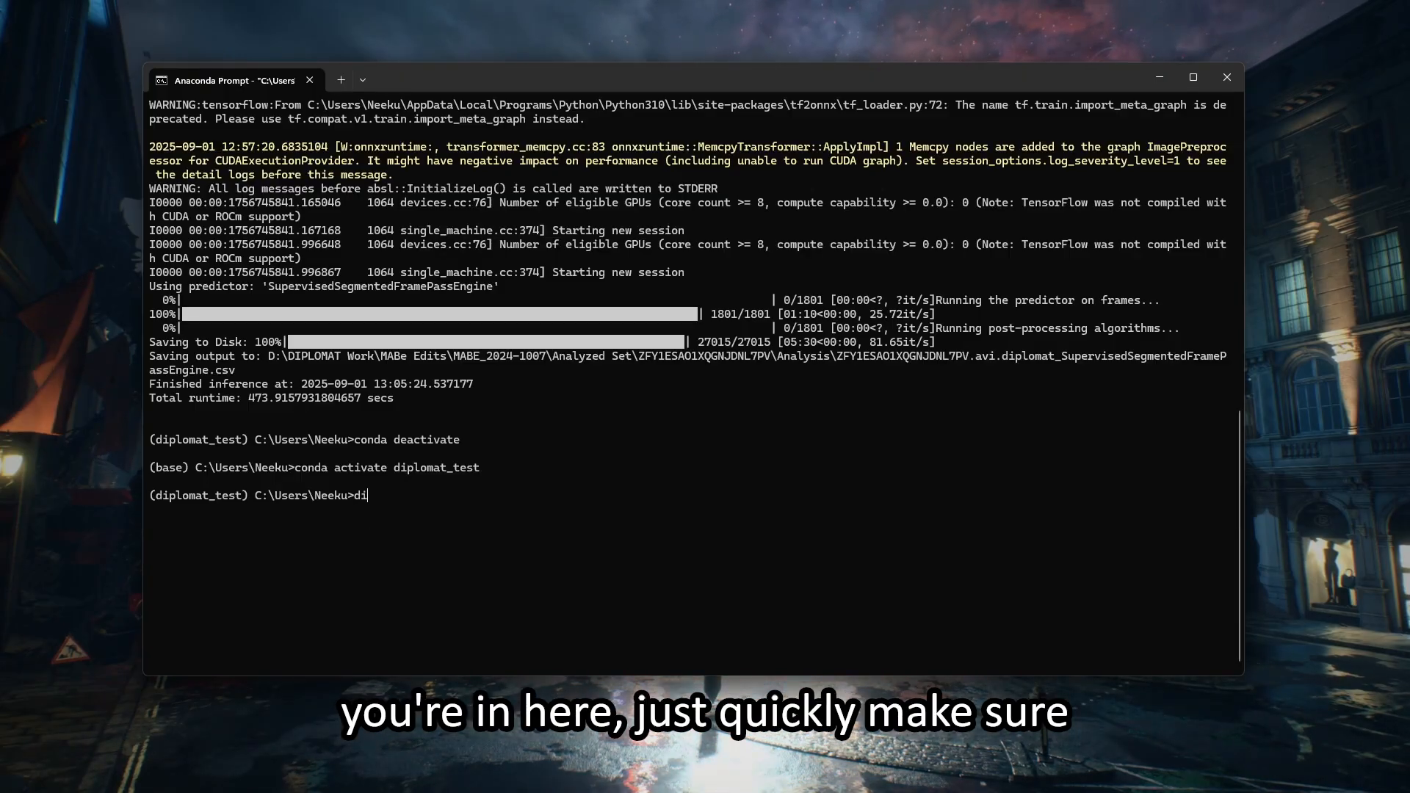
pyautogui.write('plomat -v')
pyautogui.press('Return')
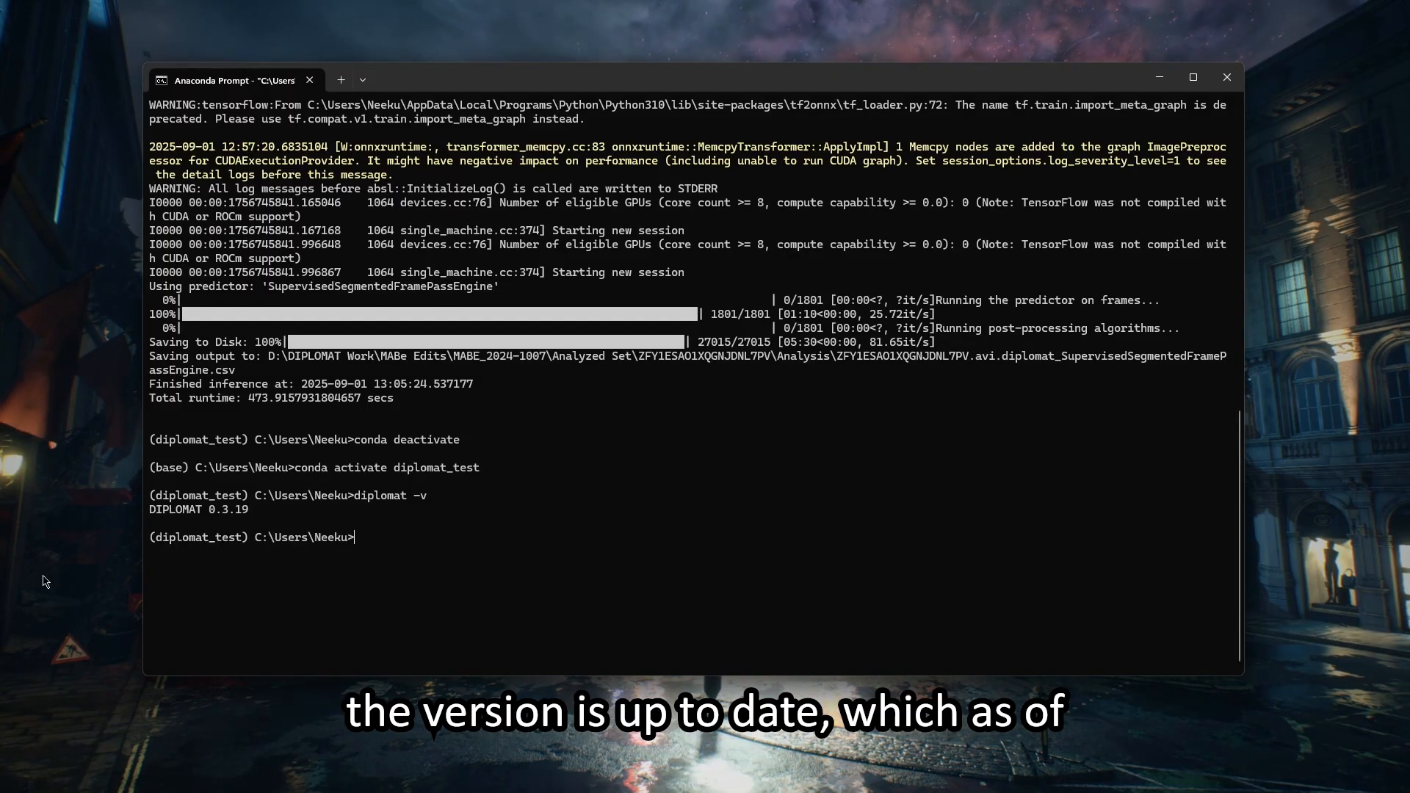
pyautogui.moveTo(245, 512); pyautogui.dragTo(212, 519)
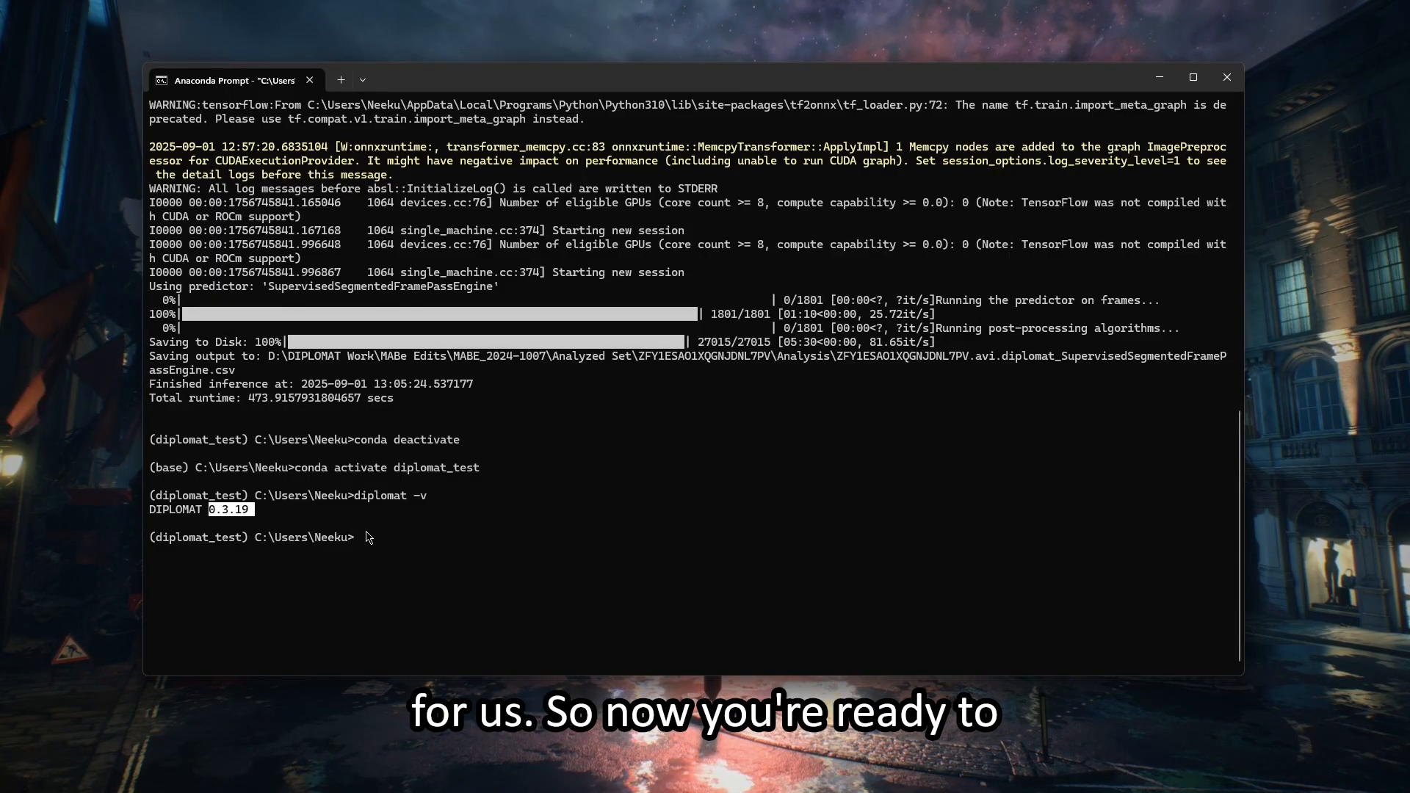
pyautogui.click(417, 539)
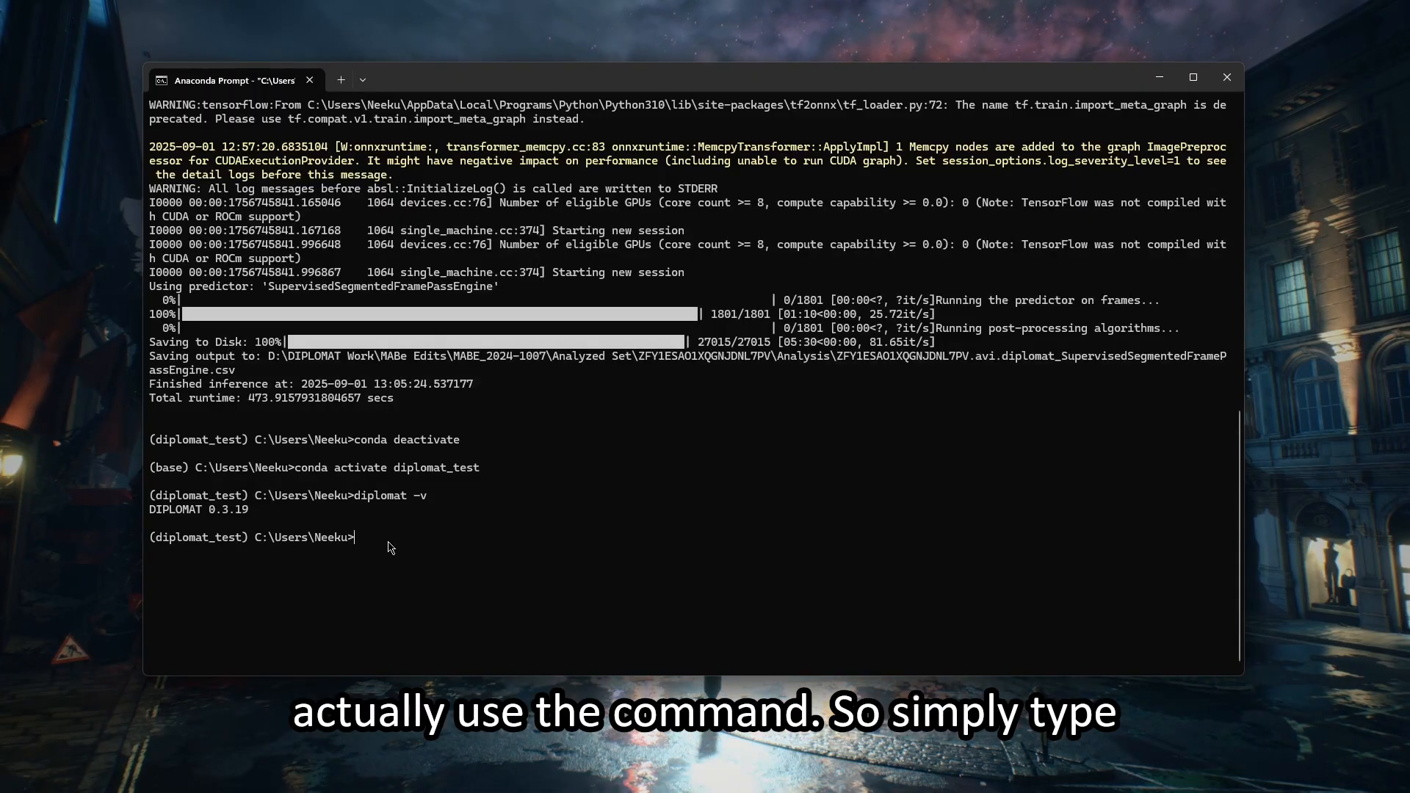
# Step: Run diplomat interact -s "D:\DIPLOMAT Work\MABe Edits\MABE_2024-1007\Analyzed Set\ZFY1ESAO1XQGNJDNL7PV\Analysis\ZFY1ESAO1XQGNJDNL7PV.avi.diplomat_SupervisedSegmentedFramePassEngine_20250901_125953.dipui" to open the tracked video
pyautogui.write('diplomat')
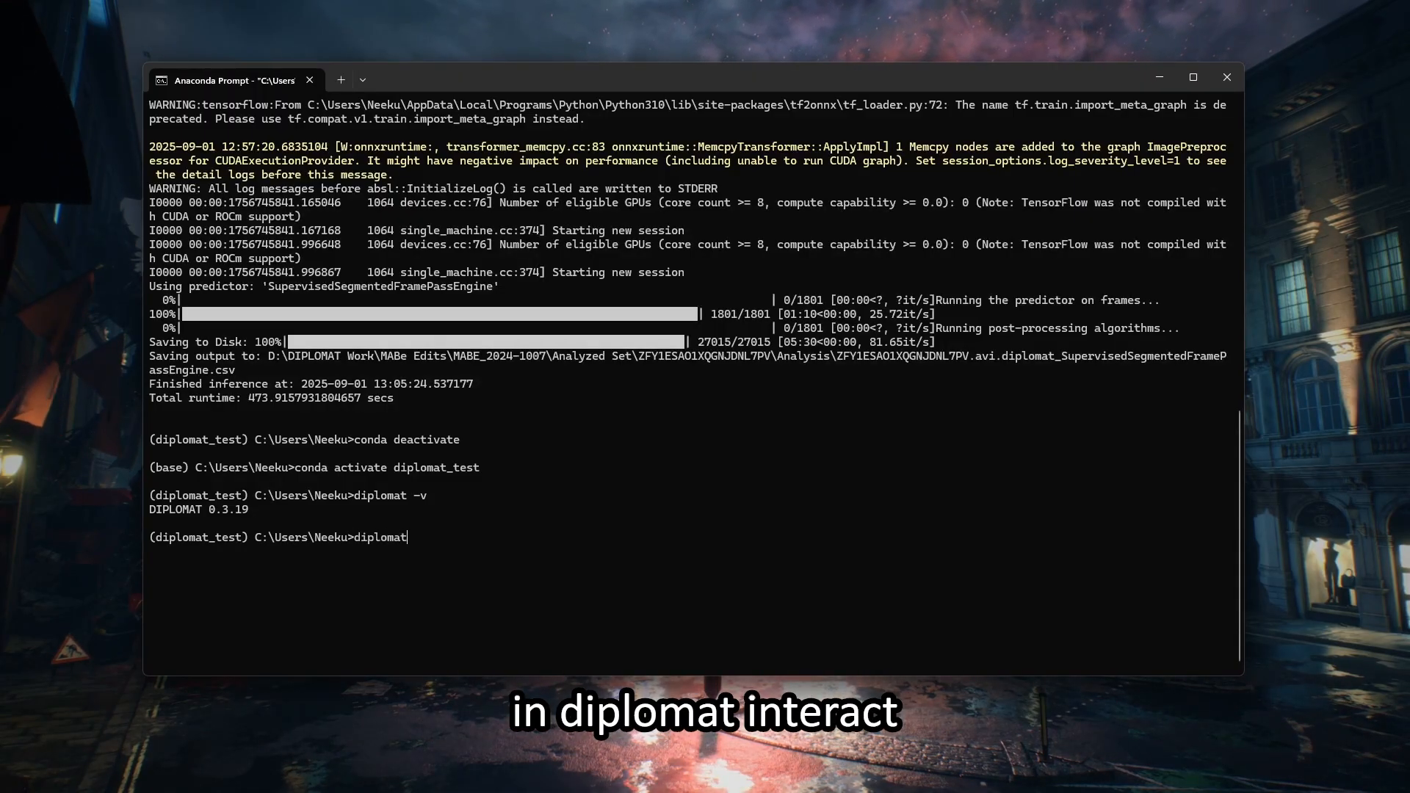
pyautogui.write(' interact -s')
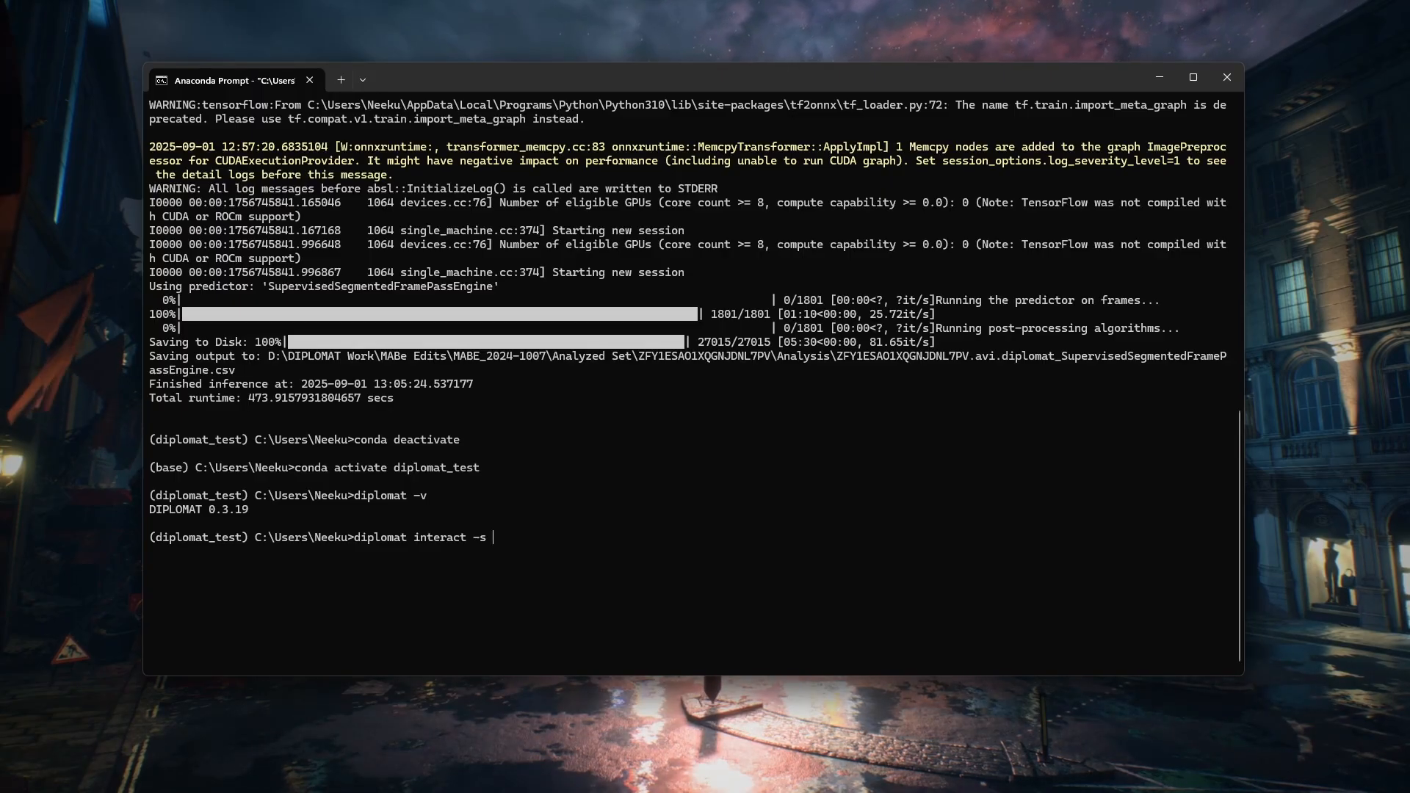
pyautogui.write('"D:\\DIPLOMAT Work\\MABe Edits\\MABE_2024-1007\\Analyzed Set\\ZFY1ESAO1XQGNJDNL7PV\\Analysis\\ZFY1ESAO1XQGNJDNL7PV.avi.diplomat_SupervisedSegmentedFramePassEngine_20250901_125953.dipui"')
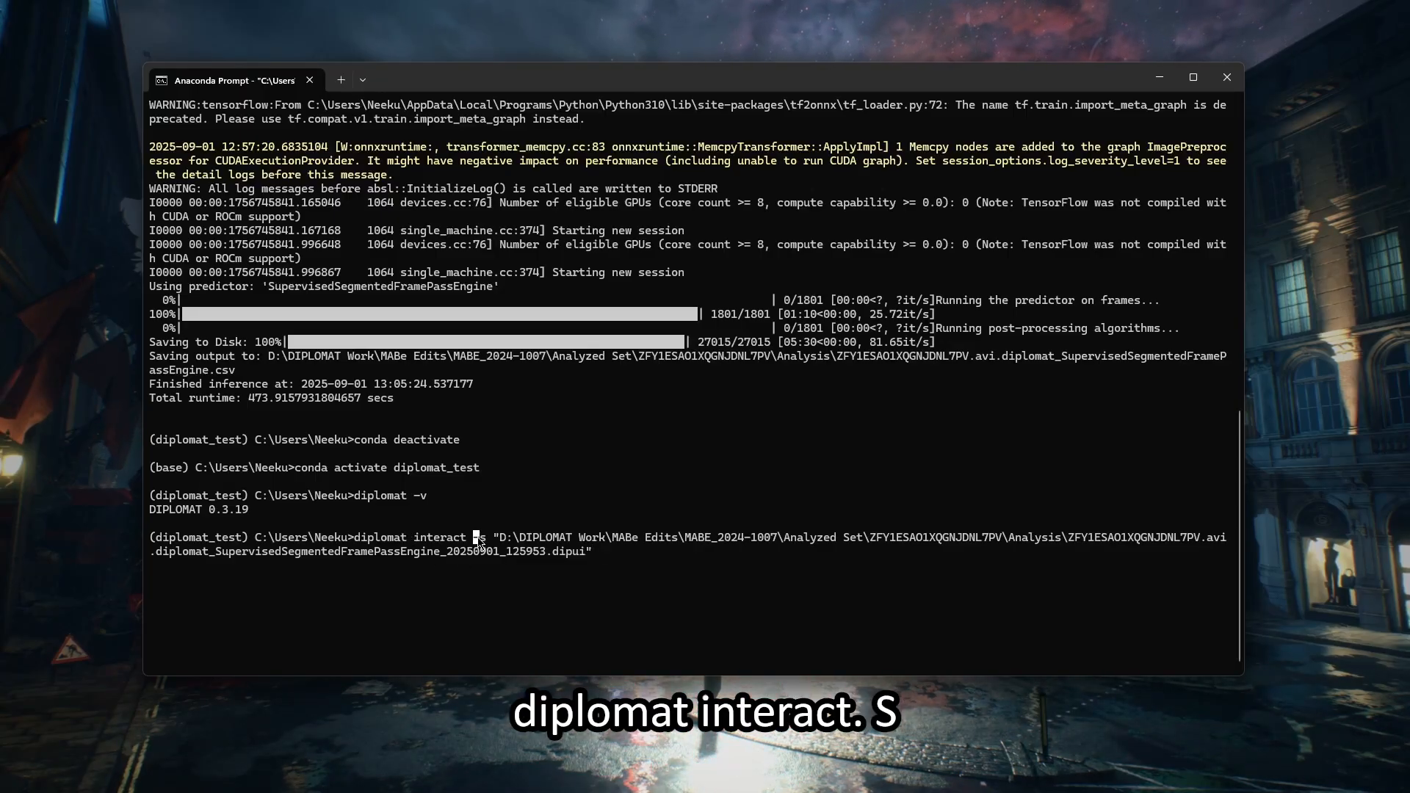
pyautogui.moveTo(499, 543); pyautogui.dragTo(599, 558)
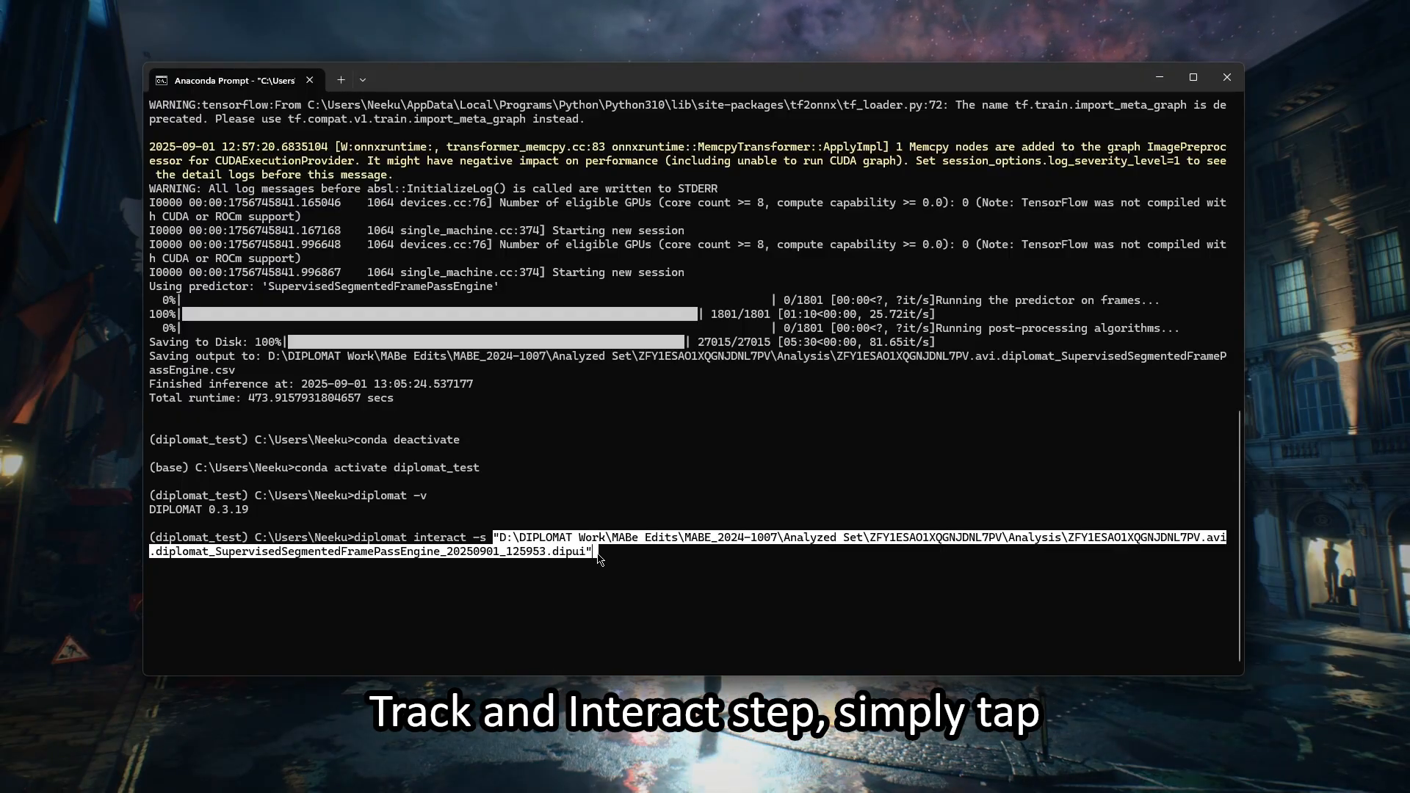
pyautogui.click(598, 553)
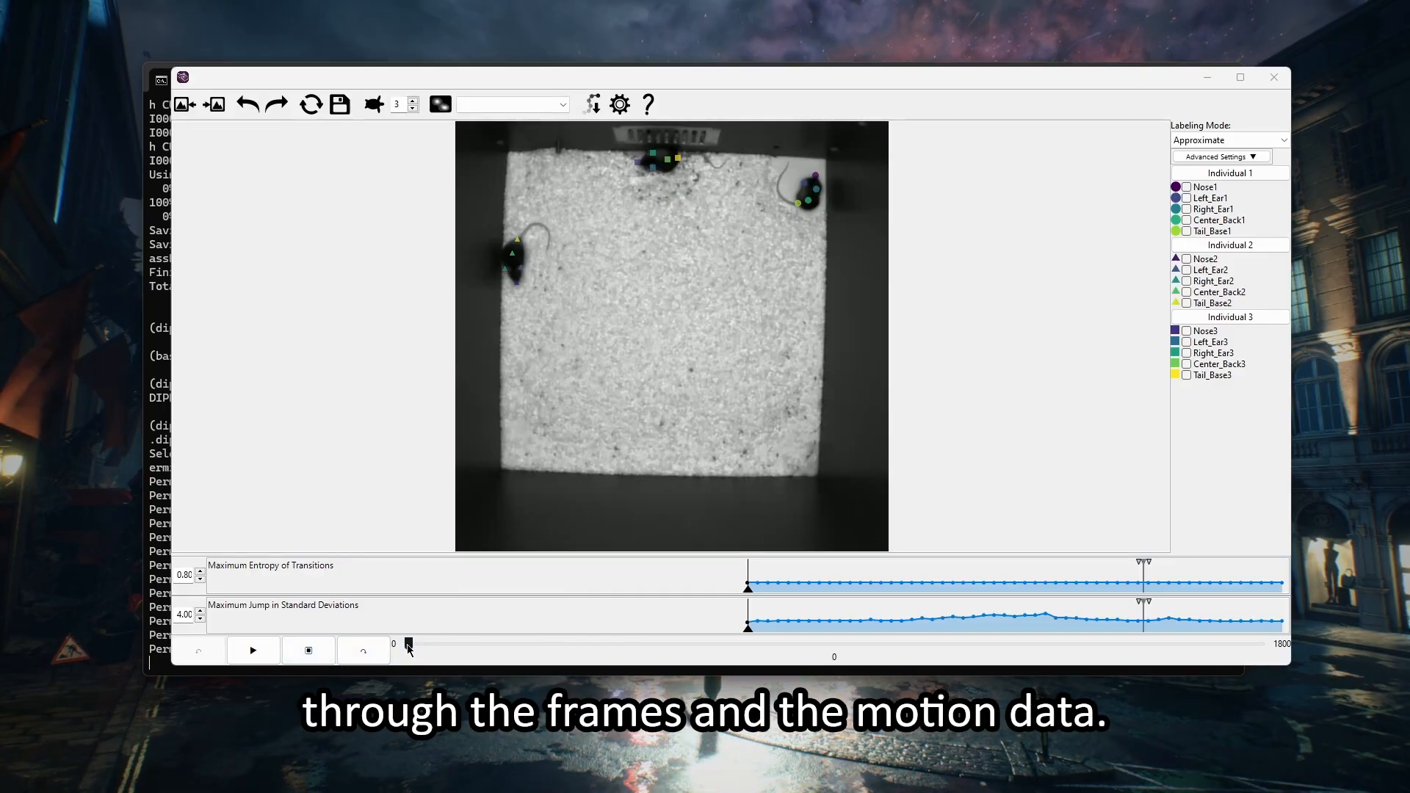
# Step: Play the tracked video briefly from the start, pause it and reset it to frame 0
pyautogui.moveTo(409, 649)
pyautogui.mouseDown()
pyautogui.moveTo(438, 649)
pyautogui.moveTo(408, 653)
pyautogui.mouseUp()
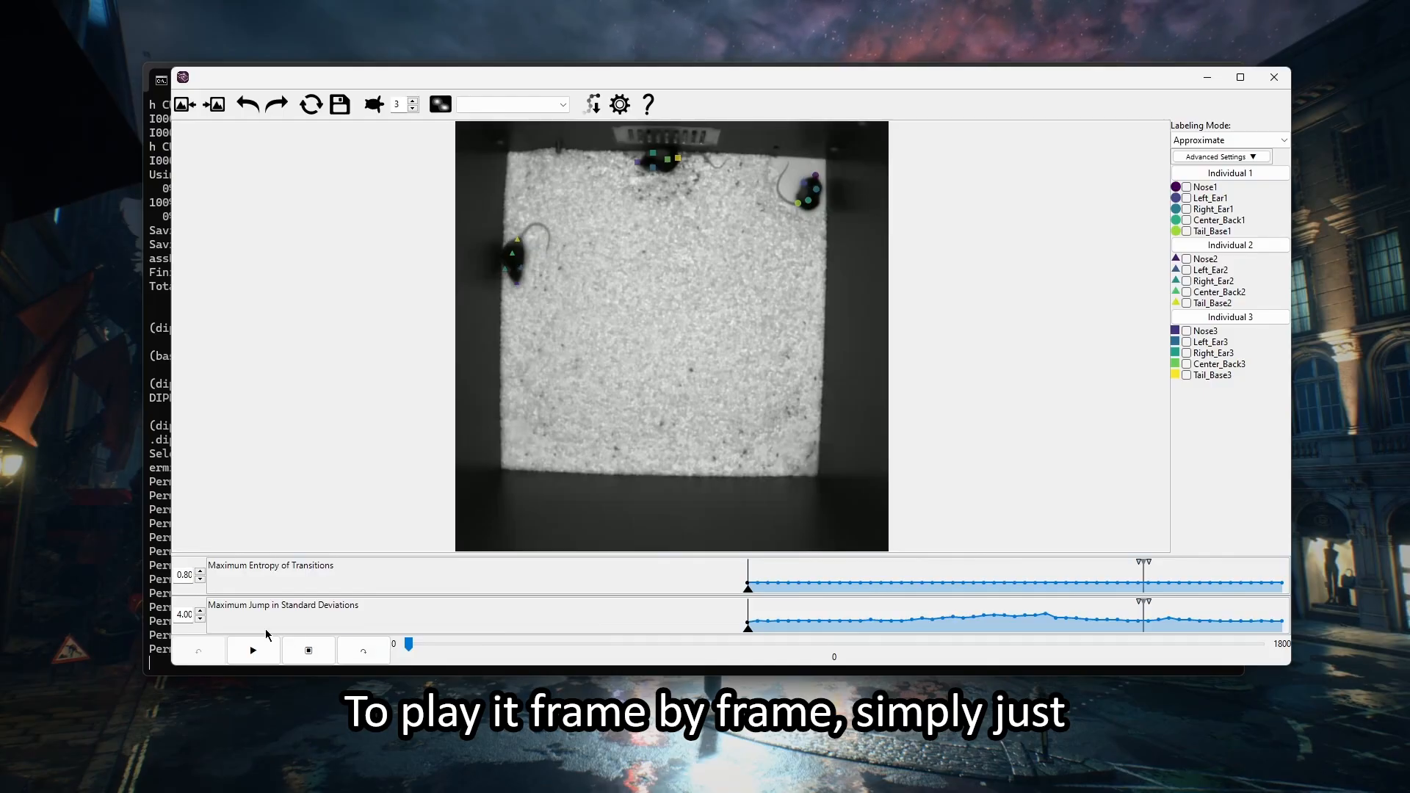
pyautogui.click(254, 652)
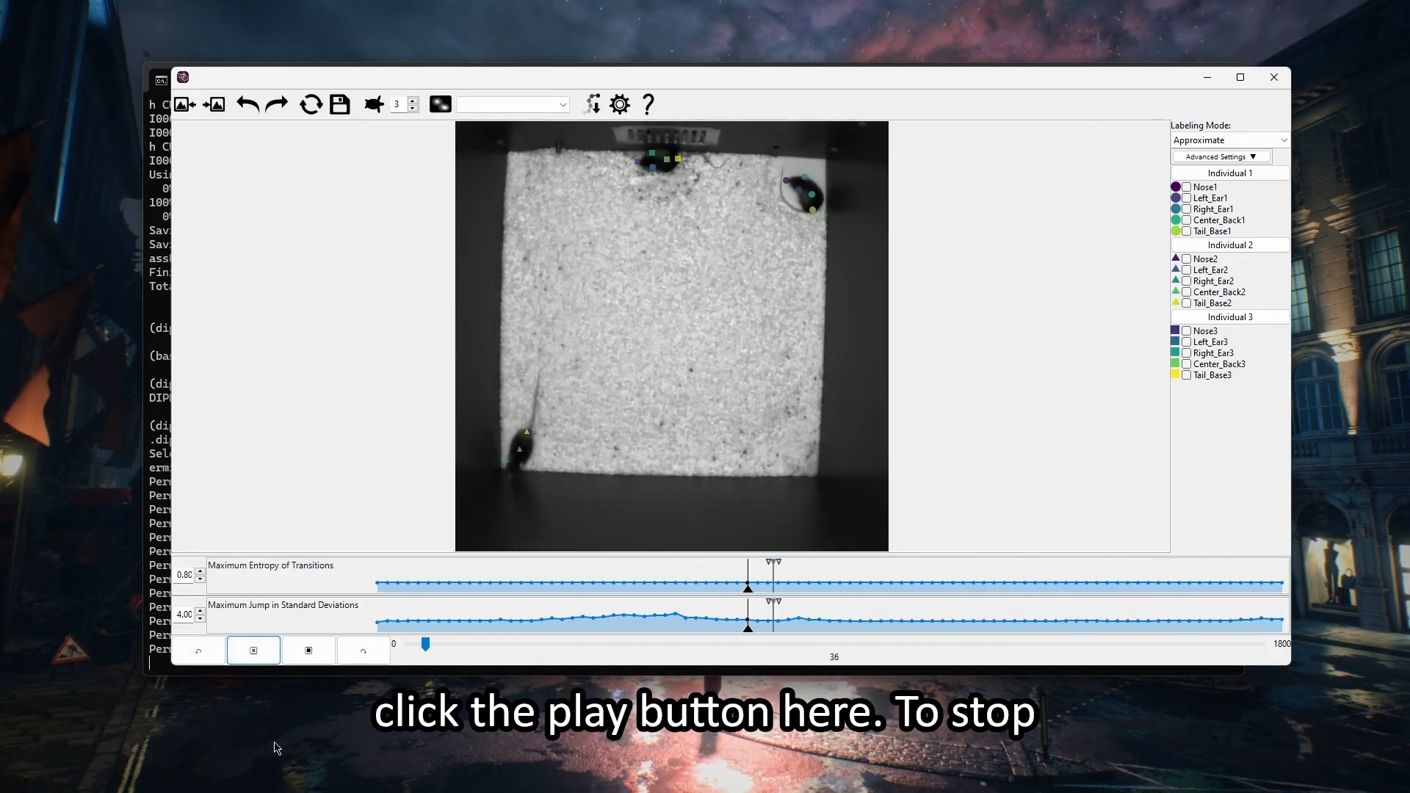
pyautogui.click(253, 651)
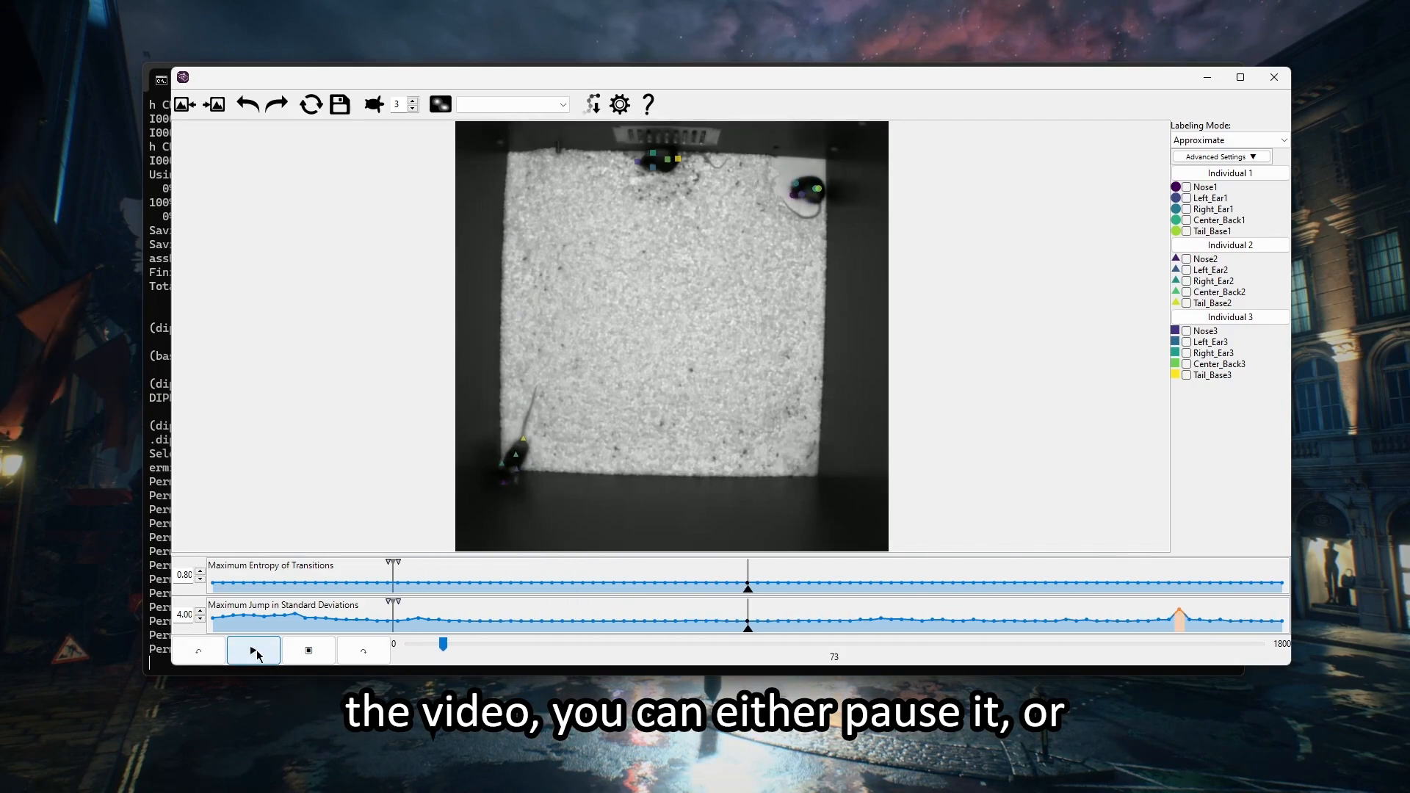
pyautogui.click(309, 651)
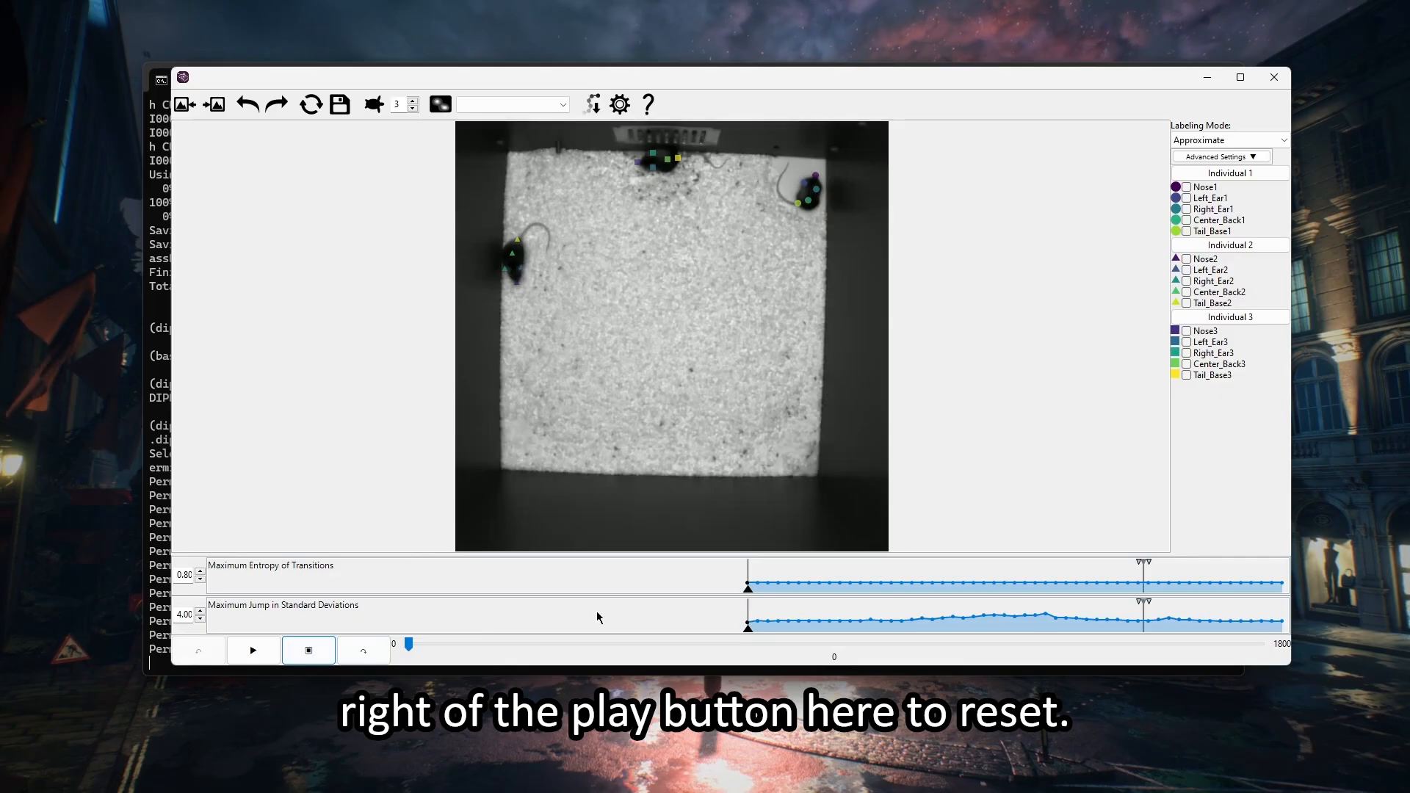
# Step: Advance the video three frames one at a time, and step back to frame 0
pyautogui.click(363, 651)
pyautogui.click(371, 653)
pyautogui.click(371, 653)
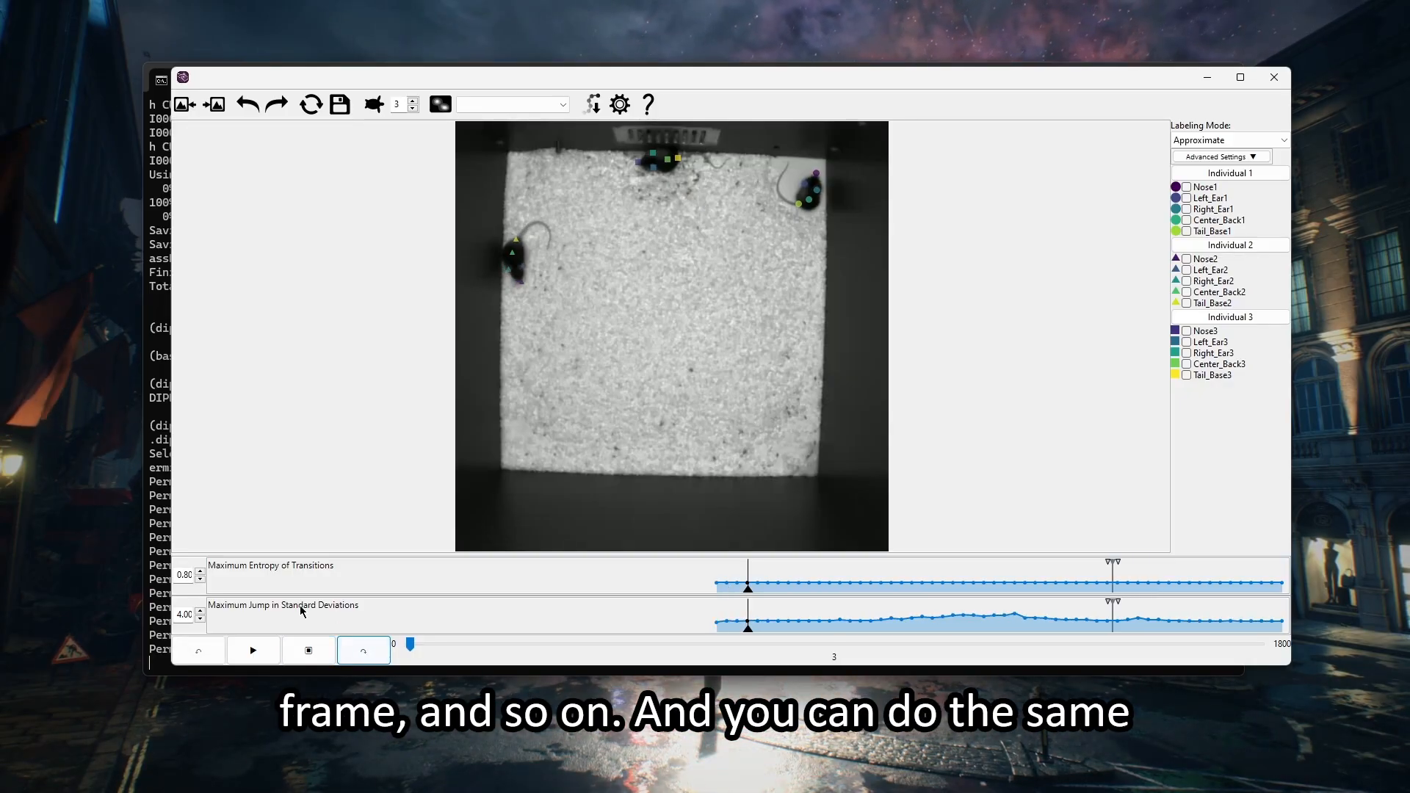
pyautogui.click(206, 656)
pyautogui.click(205, 657)
pyautogui.click(205, 657)
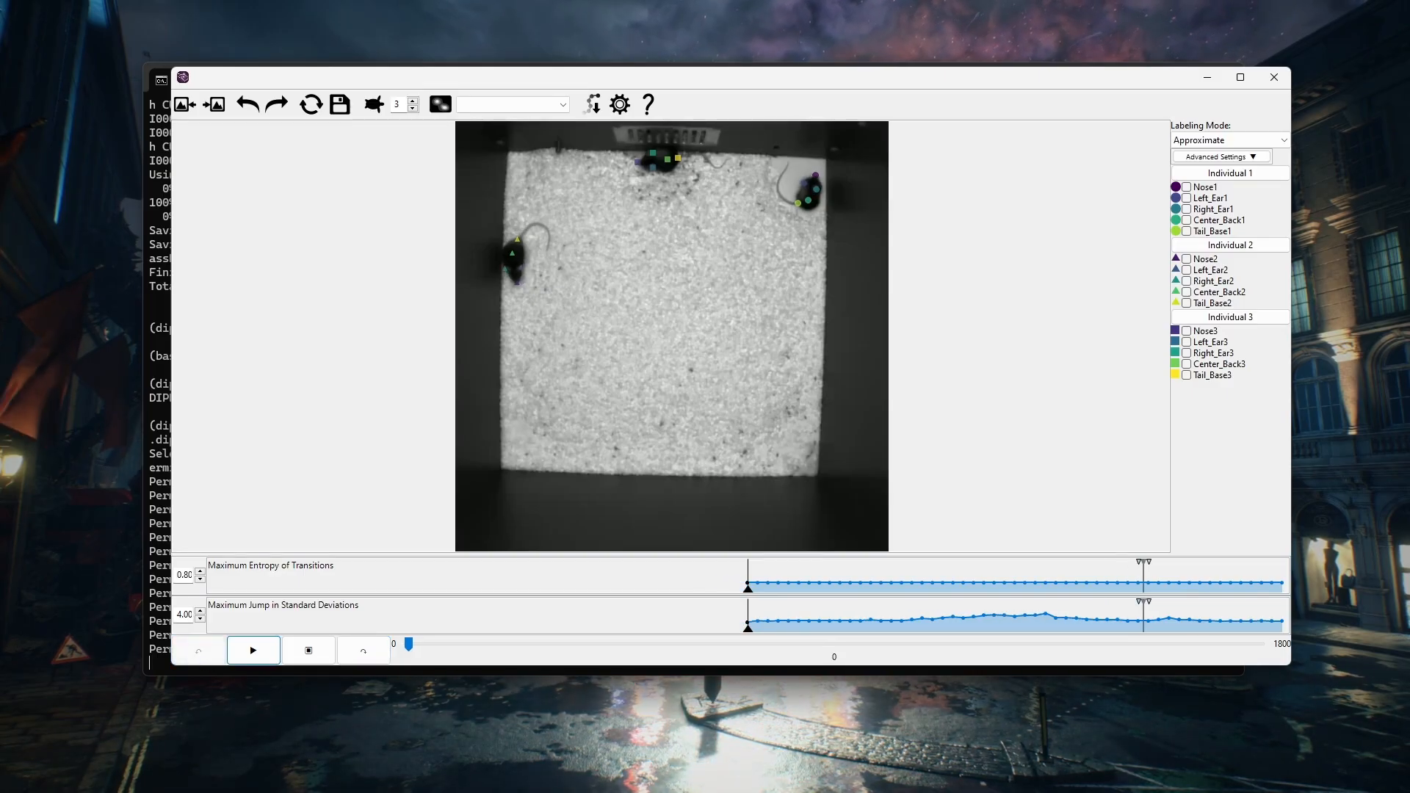
# Step: Increase the point radius of the tracking markers in the visual settings and apply the change
pyautogui.moveTo(438, 80); pyautogui.dragTo(415, 77)
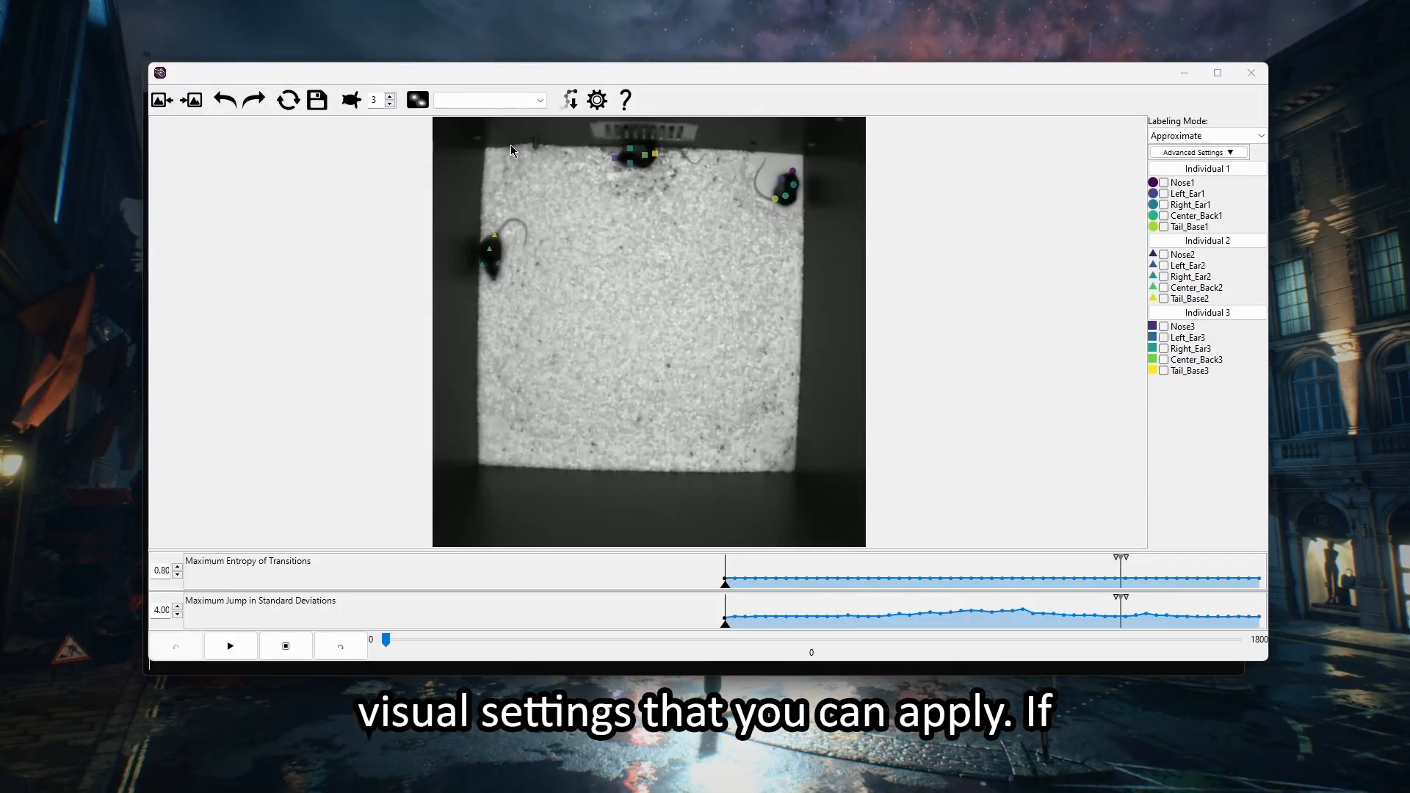
pyautogui.click(599, 101)
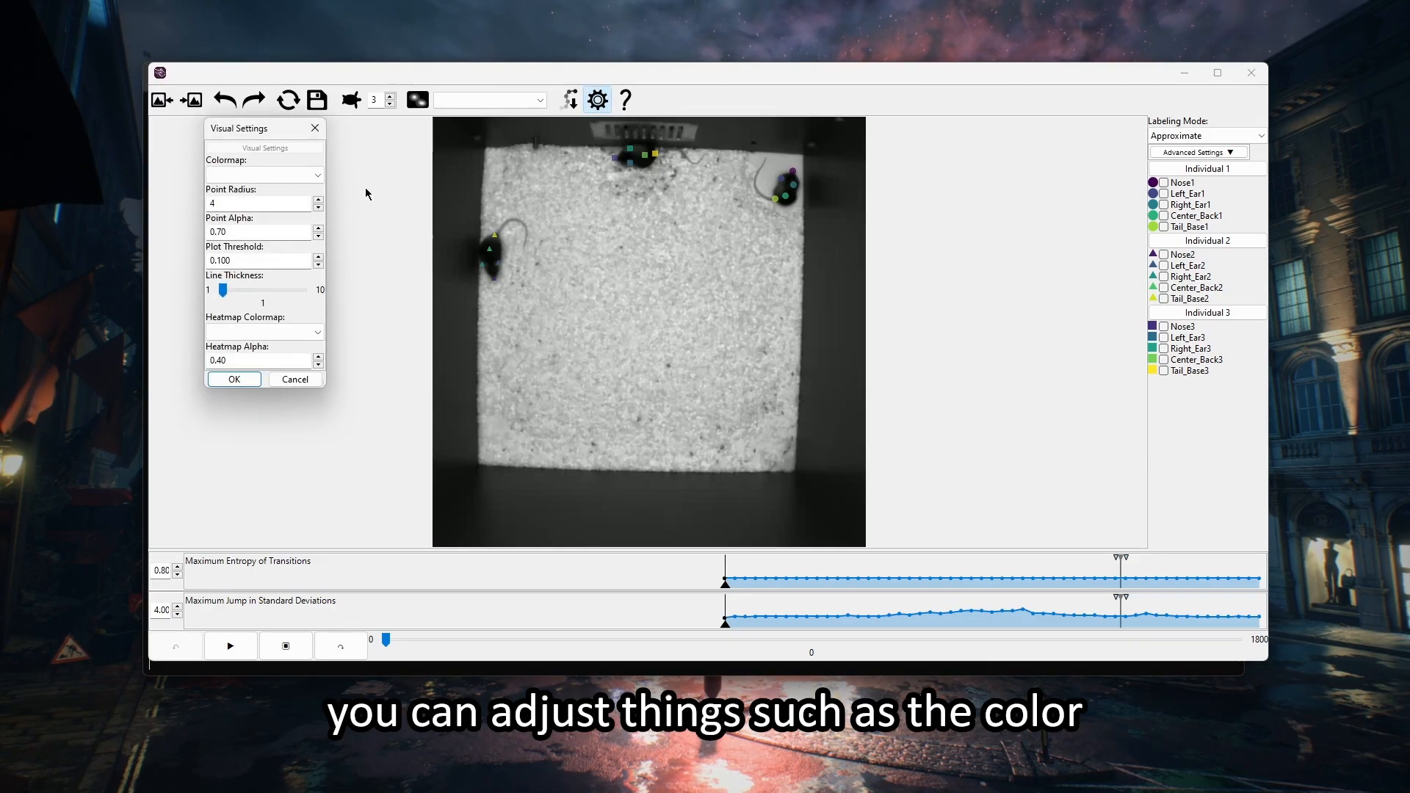
pyautogui.click(278, 200)
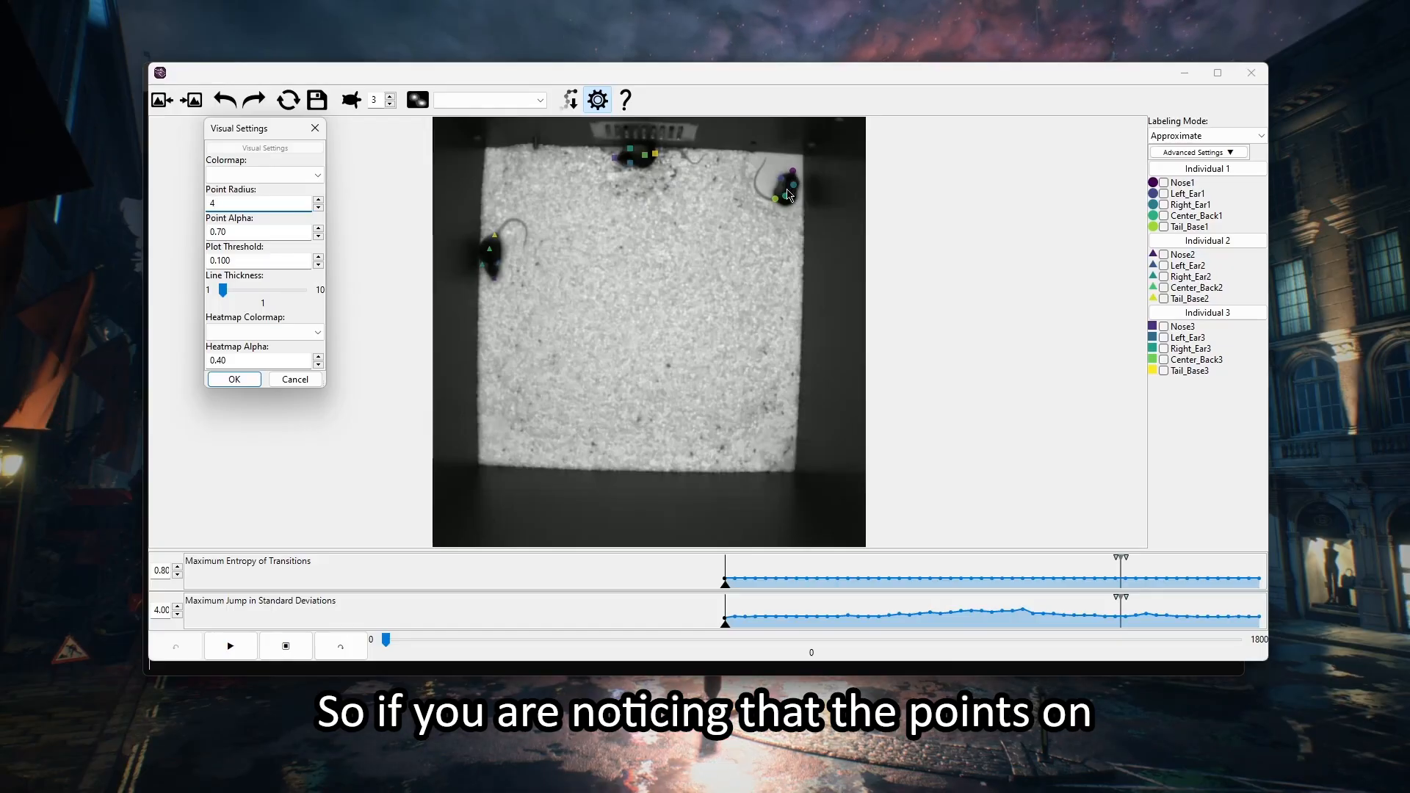
pyautogui.click(318, 207)
pyautogui.click(318, 208)
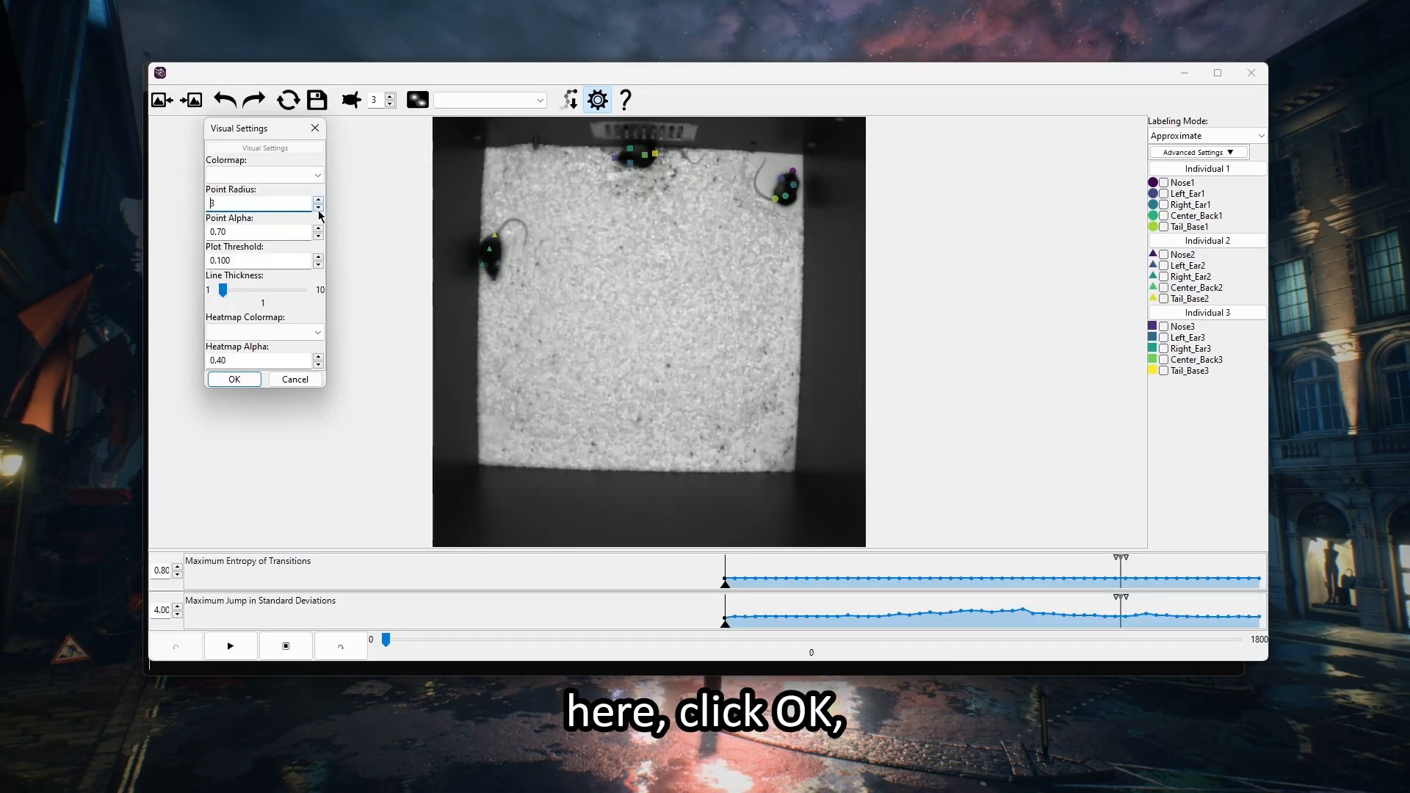
pyautogui.click(234, 380)
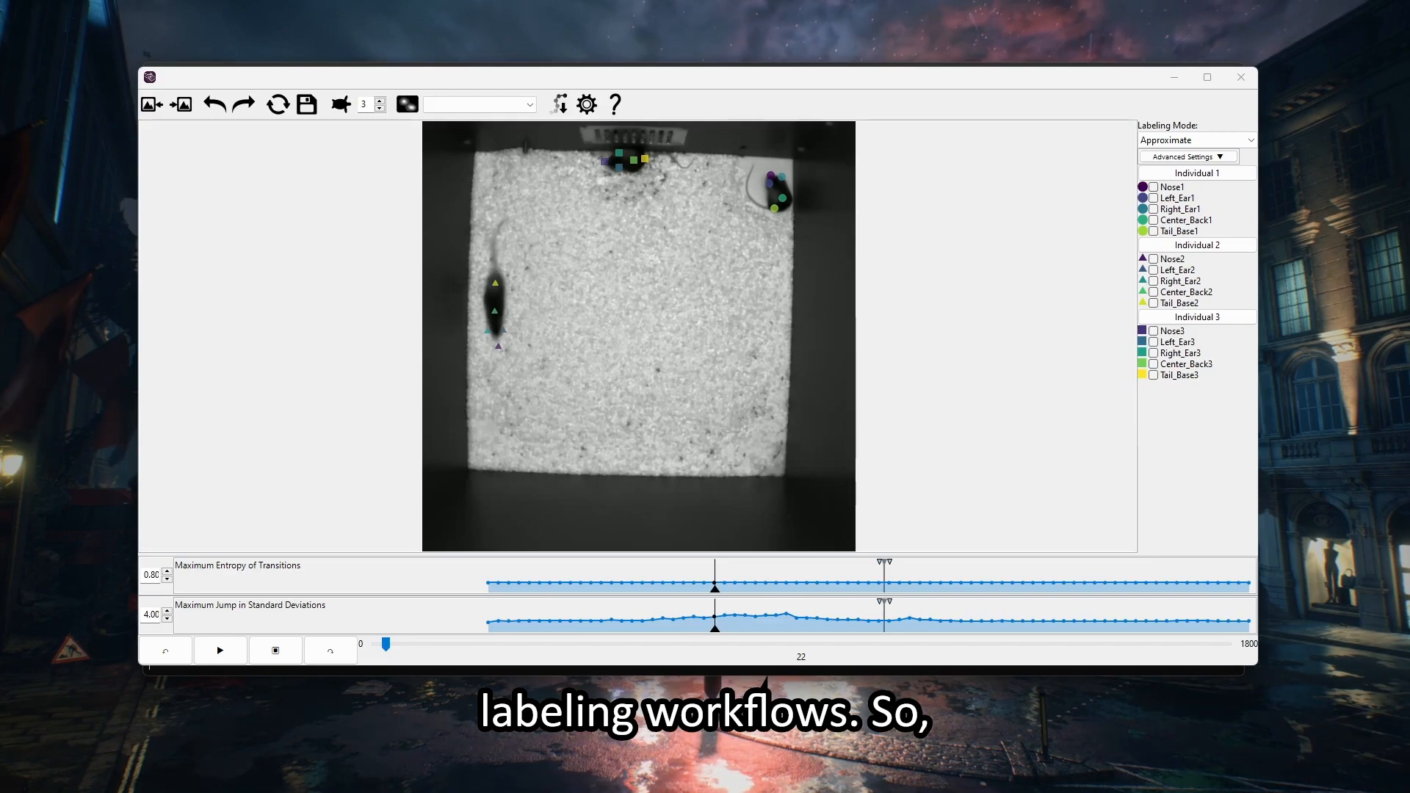
# Step: Set the labeling mode to Point and reposition Individual 2's nose, left ear and right ear on frame 22
pyautogui.click(1233, 135)
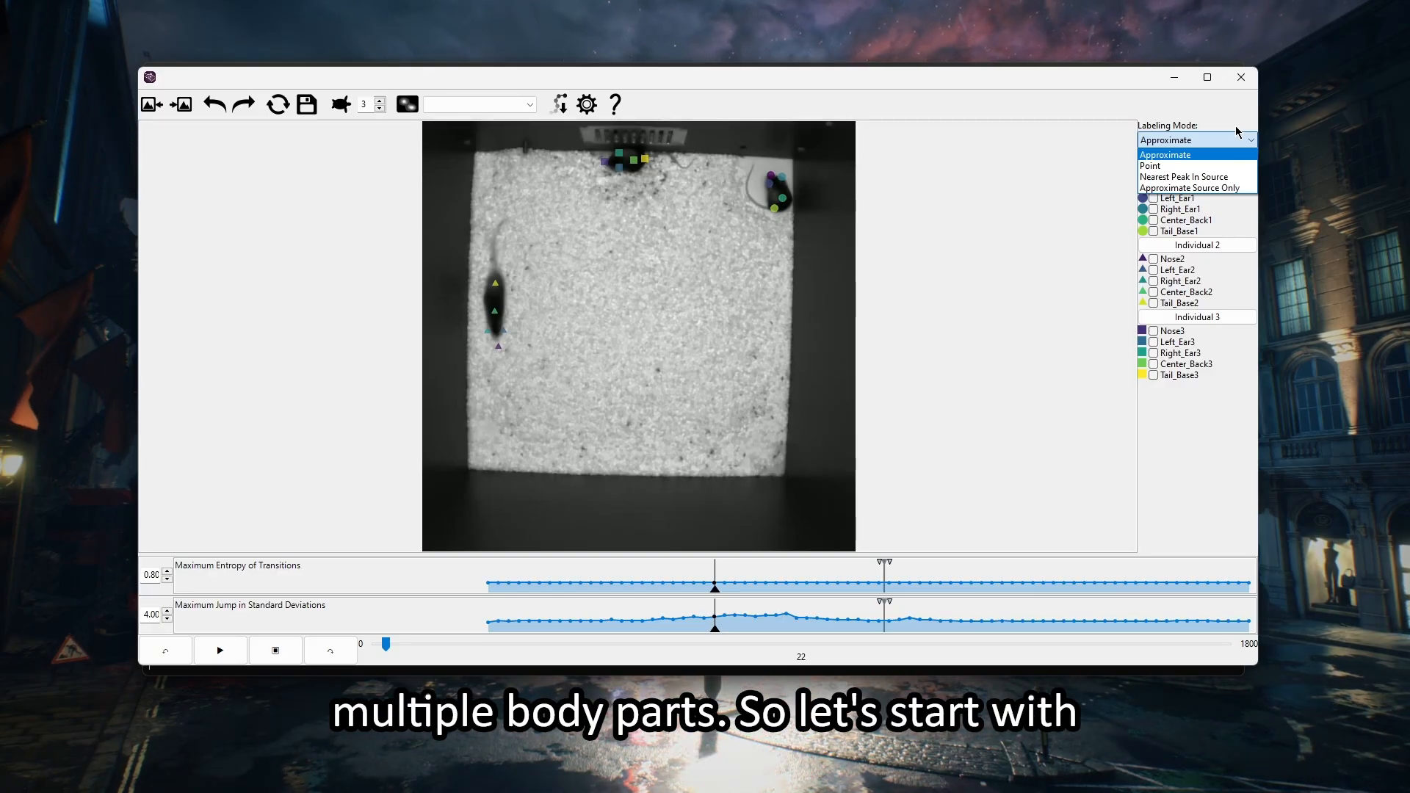
pyautogui.click(1172, 167)
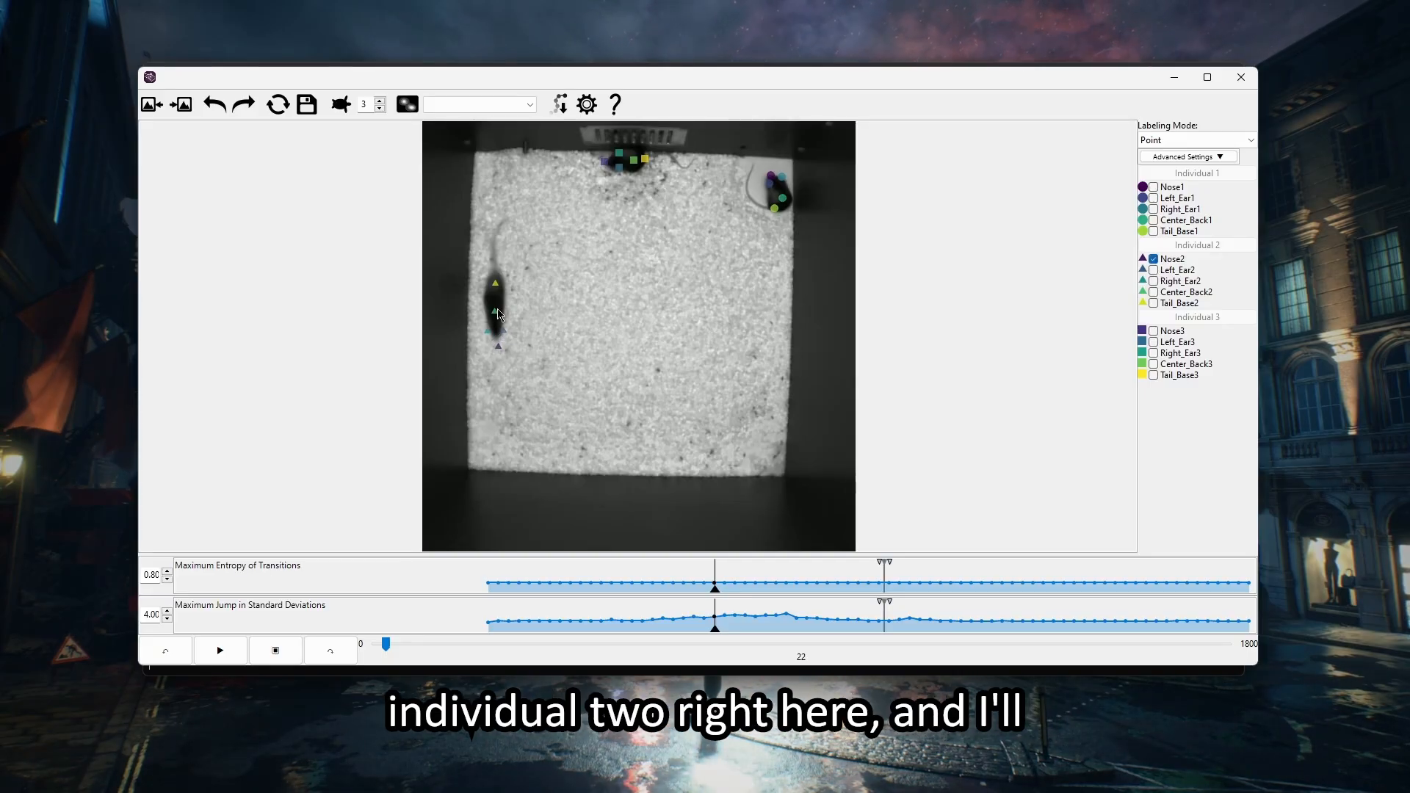
pyautogui.click(497, 345)
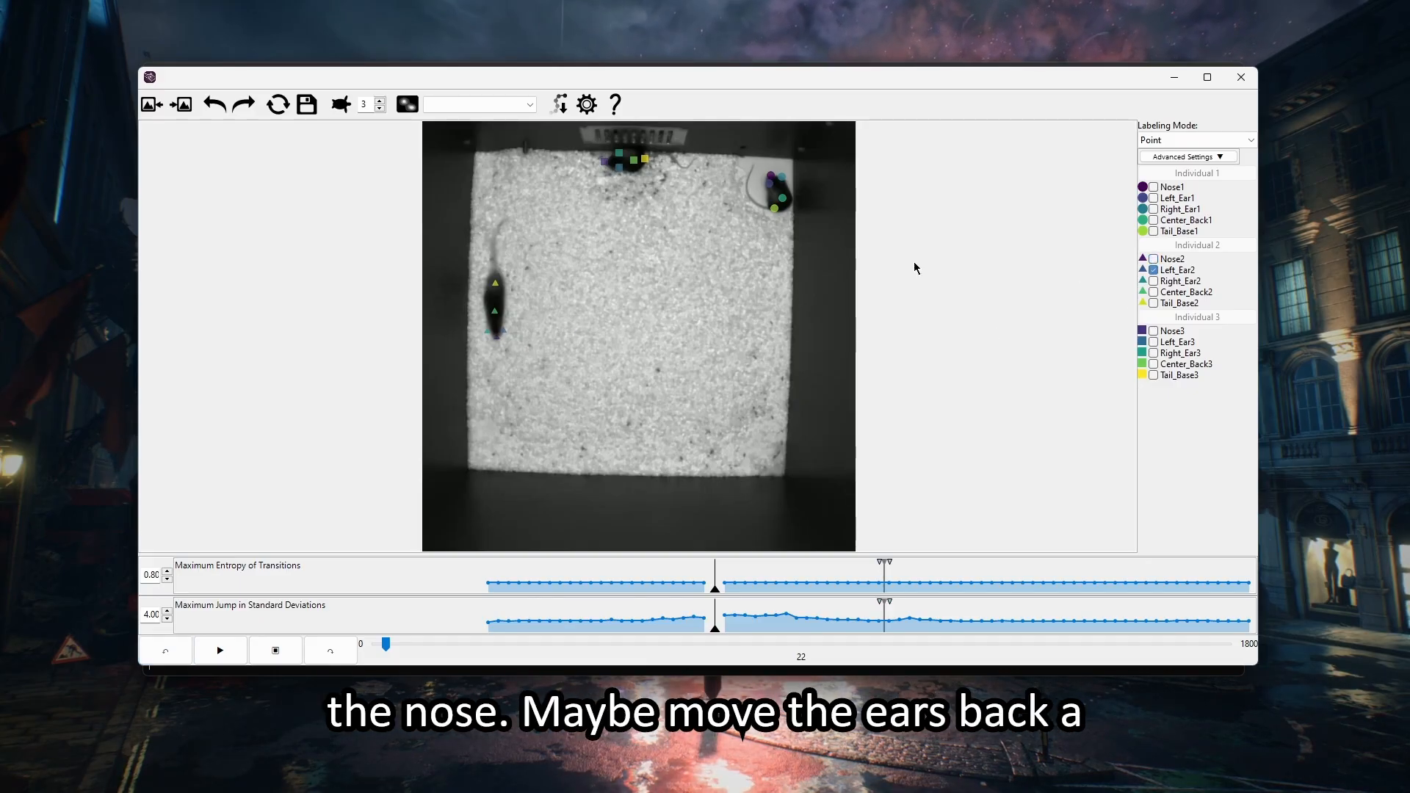
pyautogui.click(489, 323)
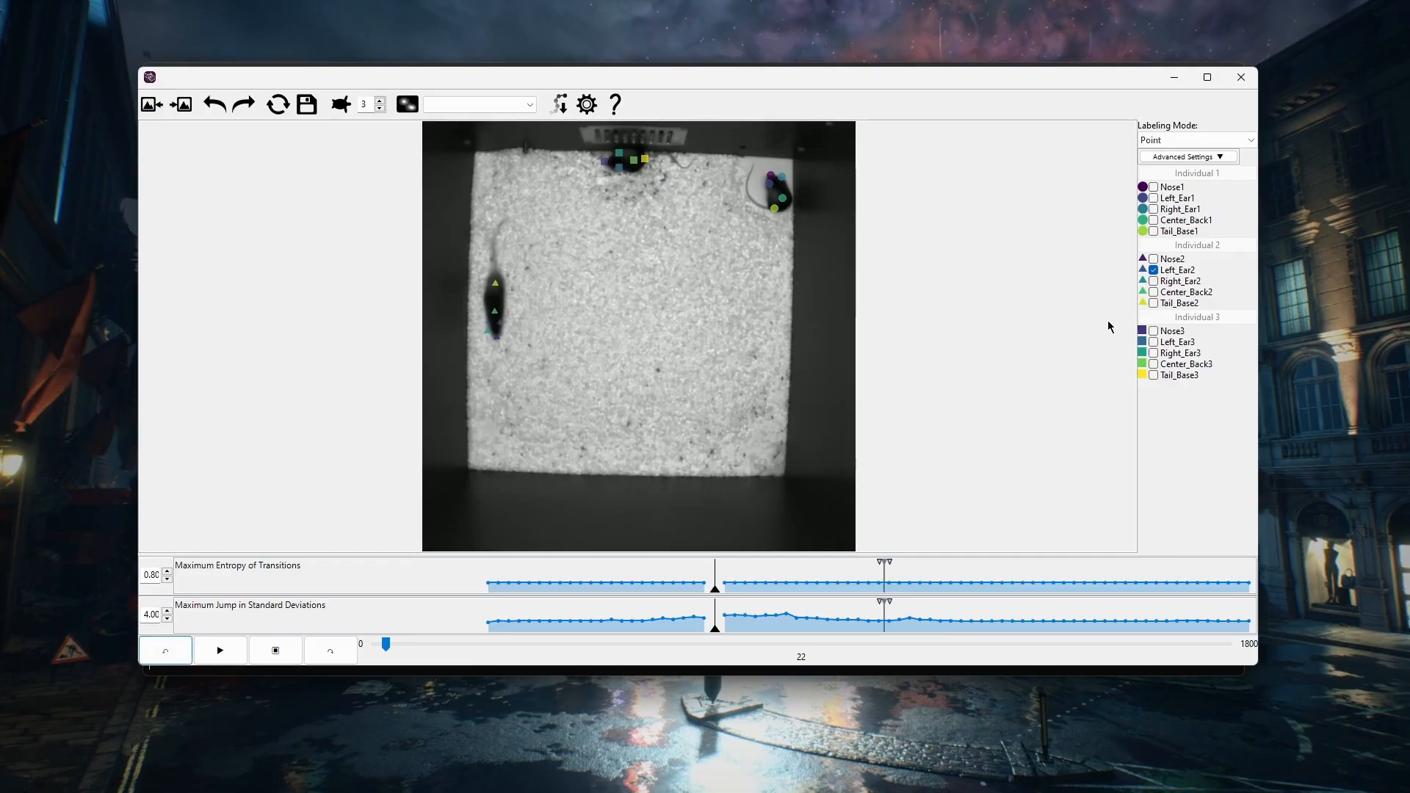
pyautogui.click(1170, 282)
pyautogui.click(489, 321)
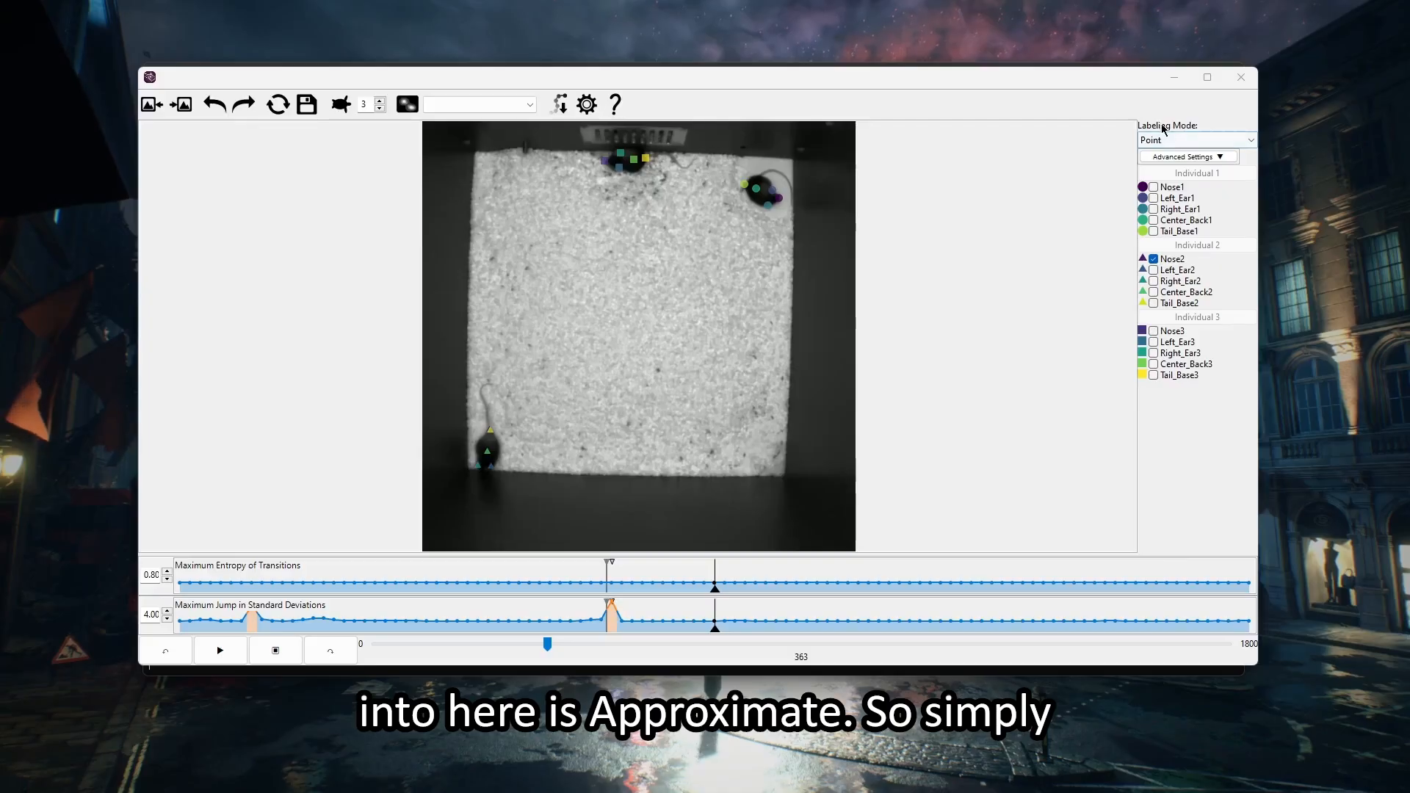
# Step: Switch the labeling mode to Approximate
pyautogui.click(1199, 140)
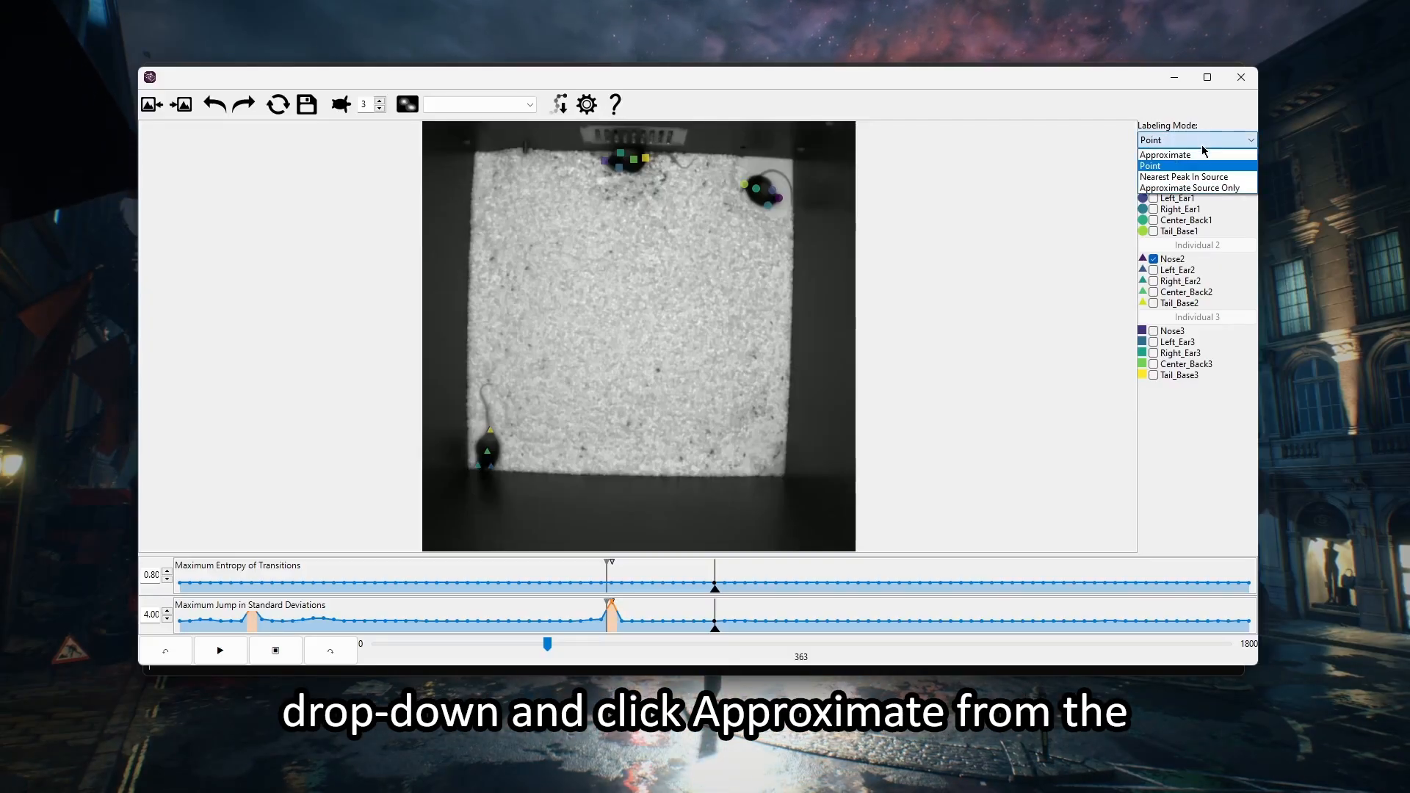
pyautogui.click(1200, 155)
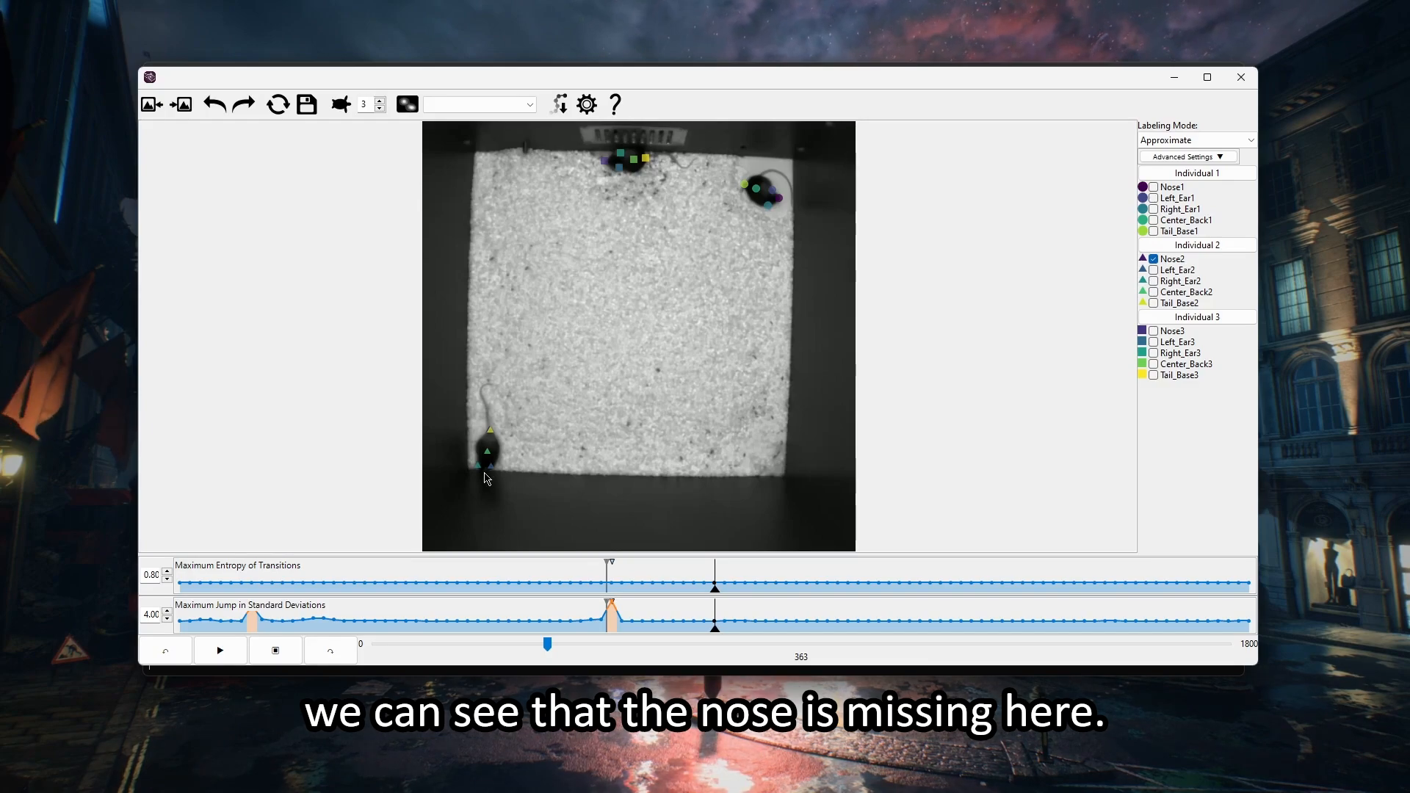
# Step: Place Individual 2's missing nose on frame 363, and relabel its nose, left ear and right ear in Nearest Peak In Source mode
pyautogui.click(489, 481)
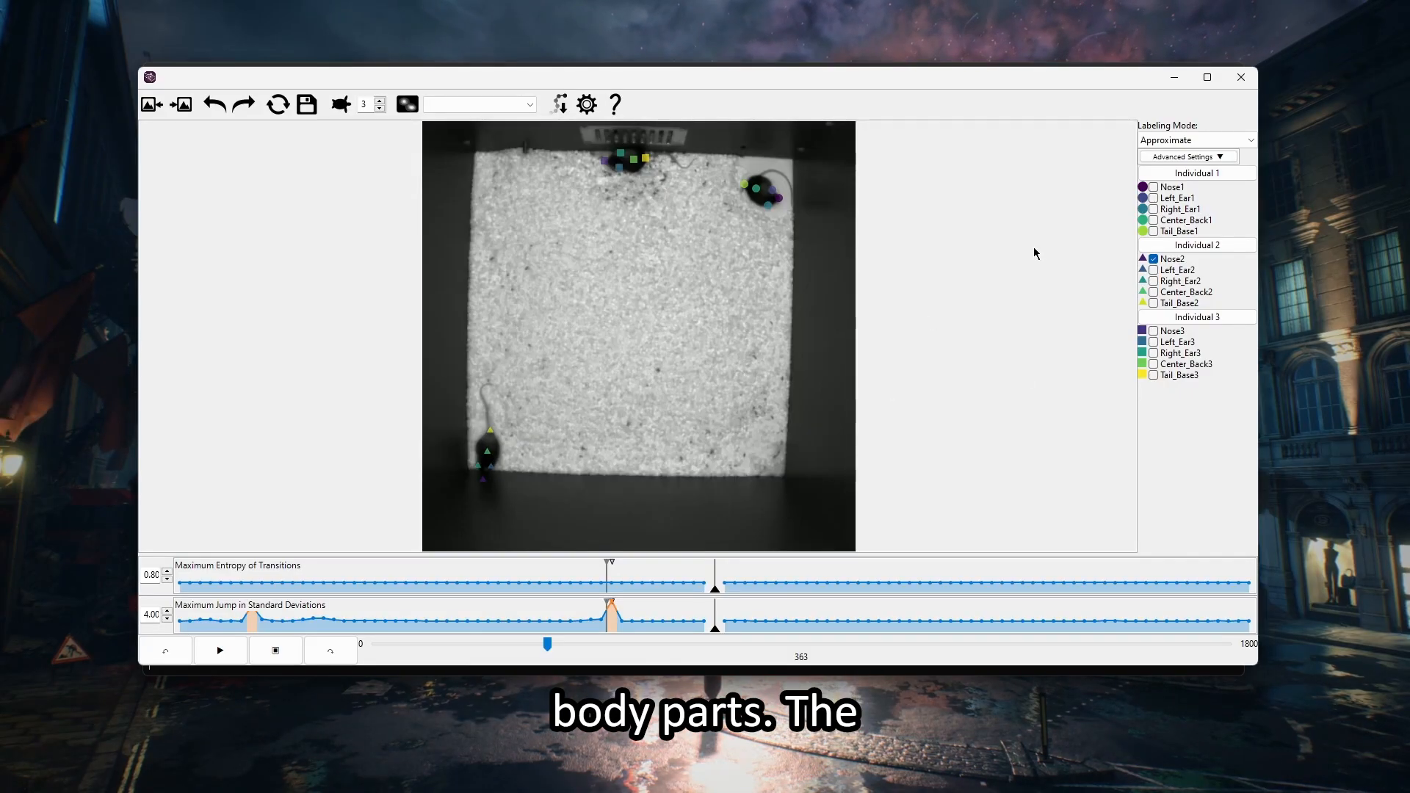
pyautogui.click(1208, 141)
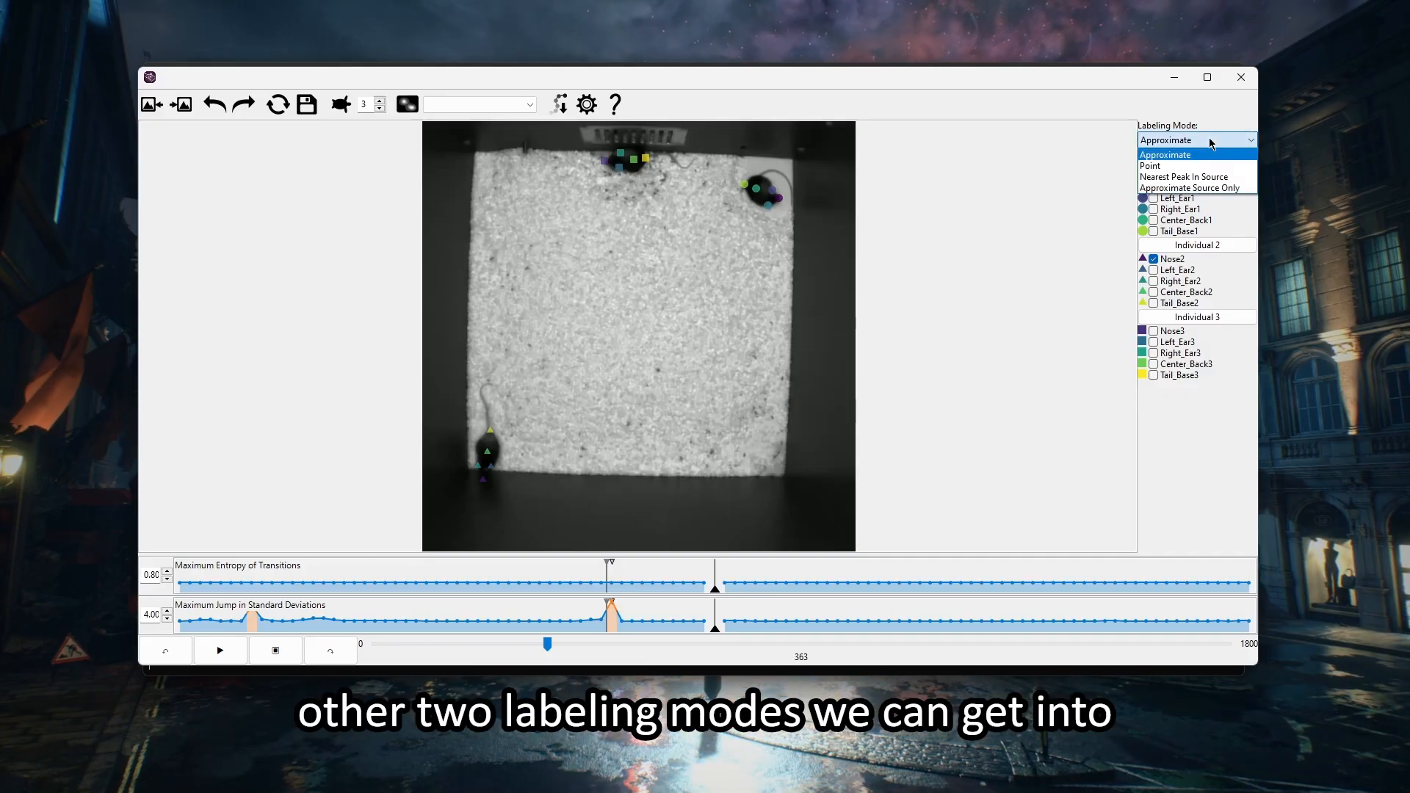
pyautogui.click(1221, 177)
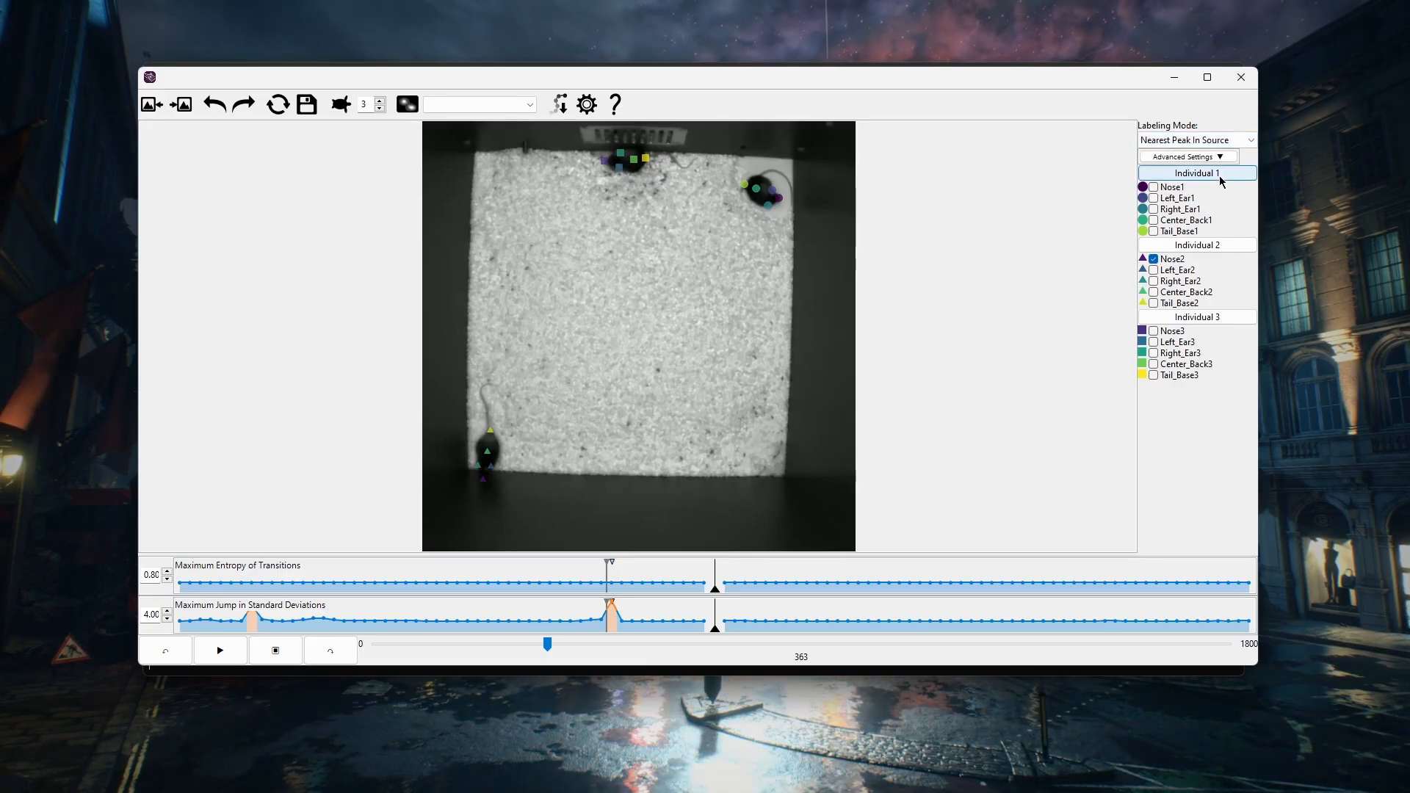
pyautogui.click(1180, 271)
pyautogui.click(1183, 281)
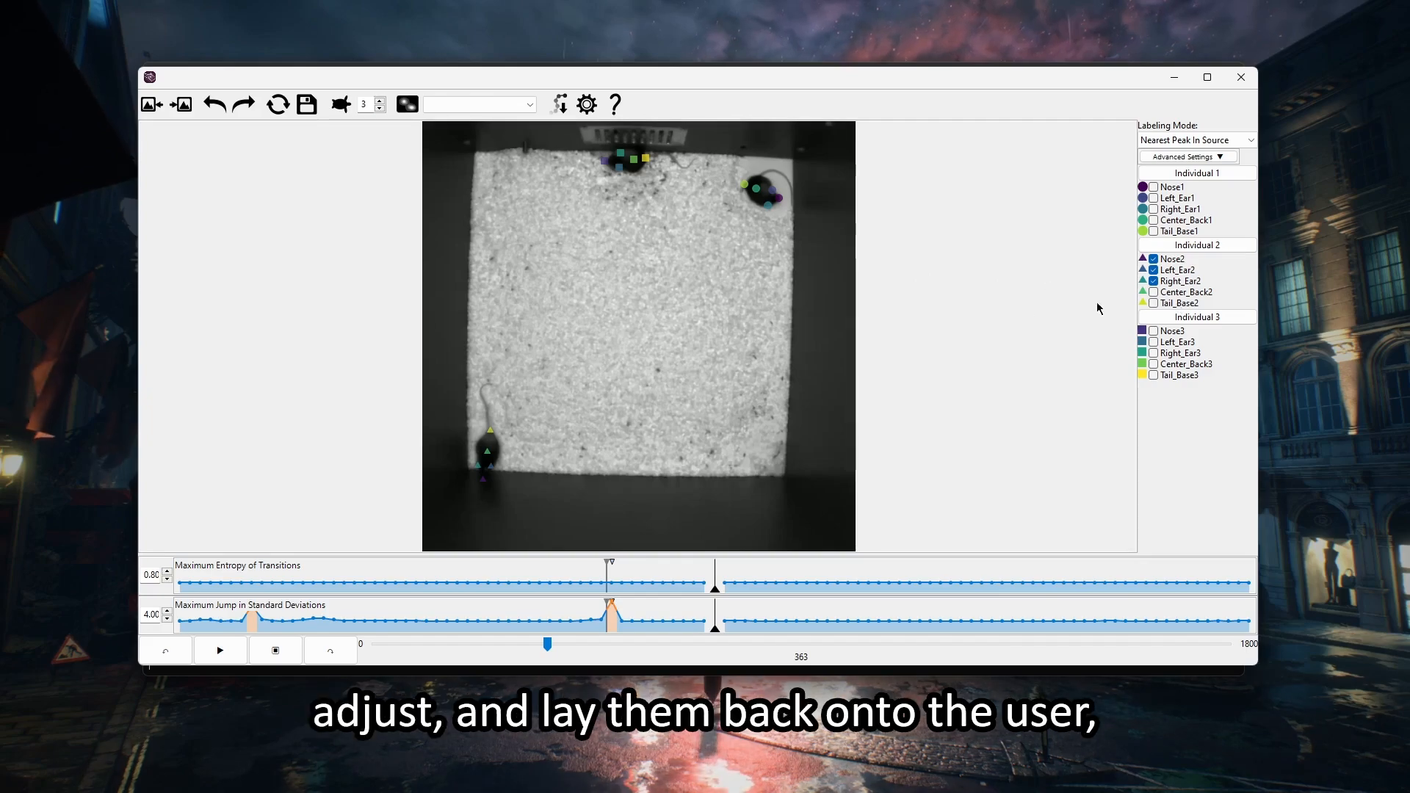
pyautogui.click(486, 476)
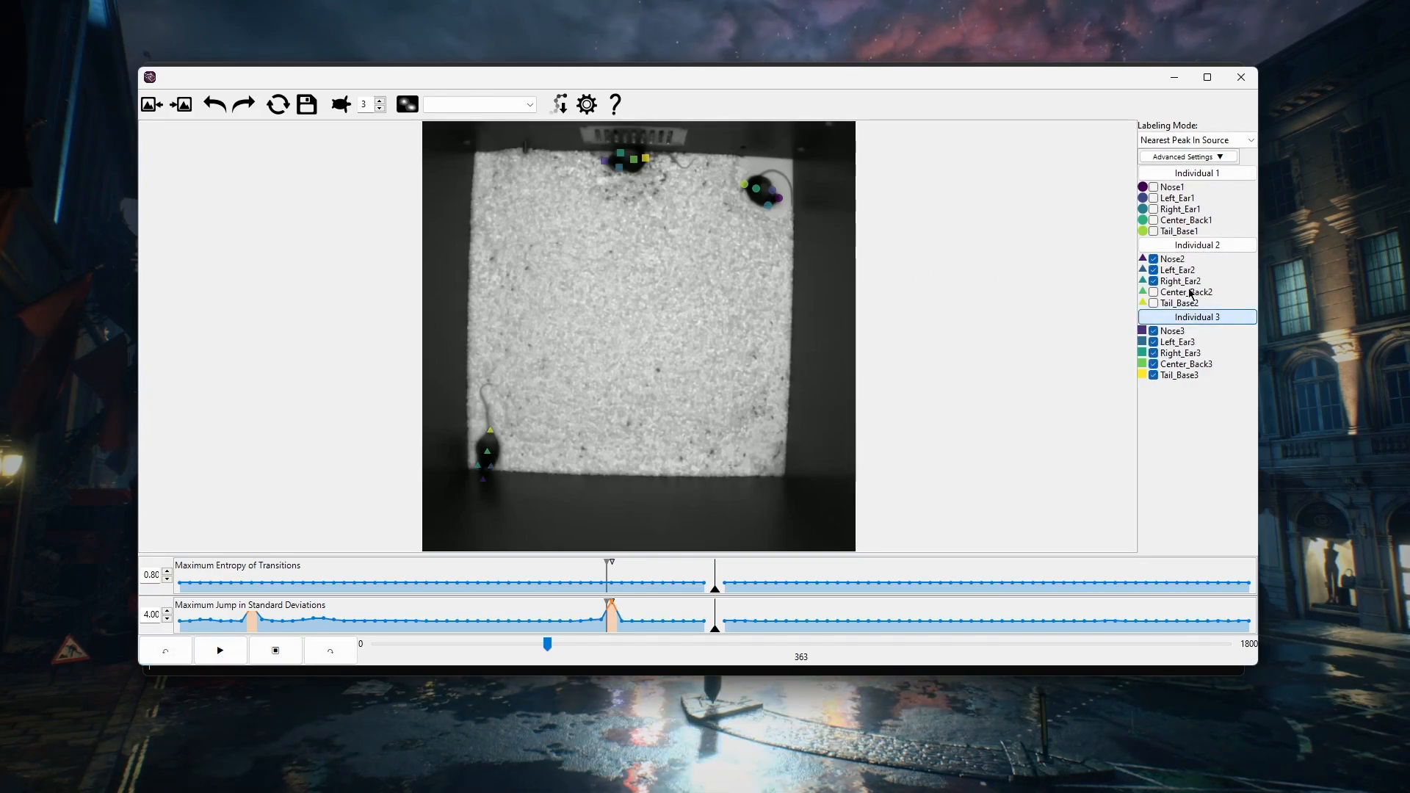
# Step: Place all of Individual 3's body parts on the lower-left mouse, and move them onto the upper mouse in Approximate Source Only mode
pyautogui.click(1171, 316)
pyautogui.click(636, 167)
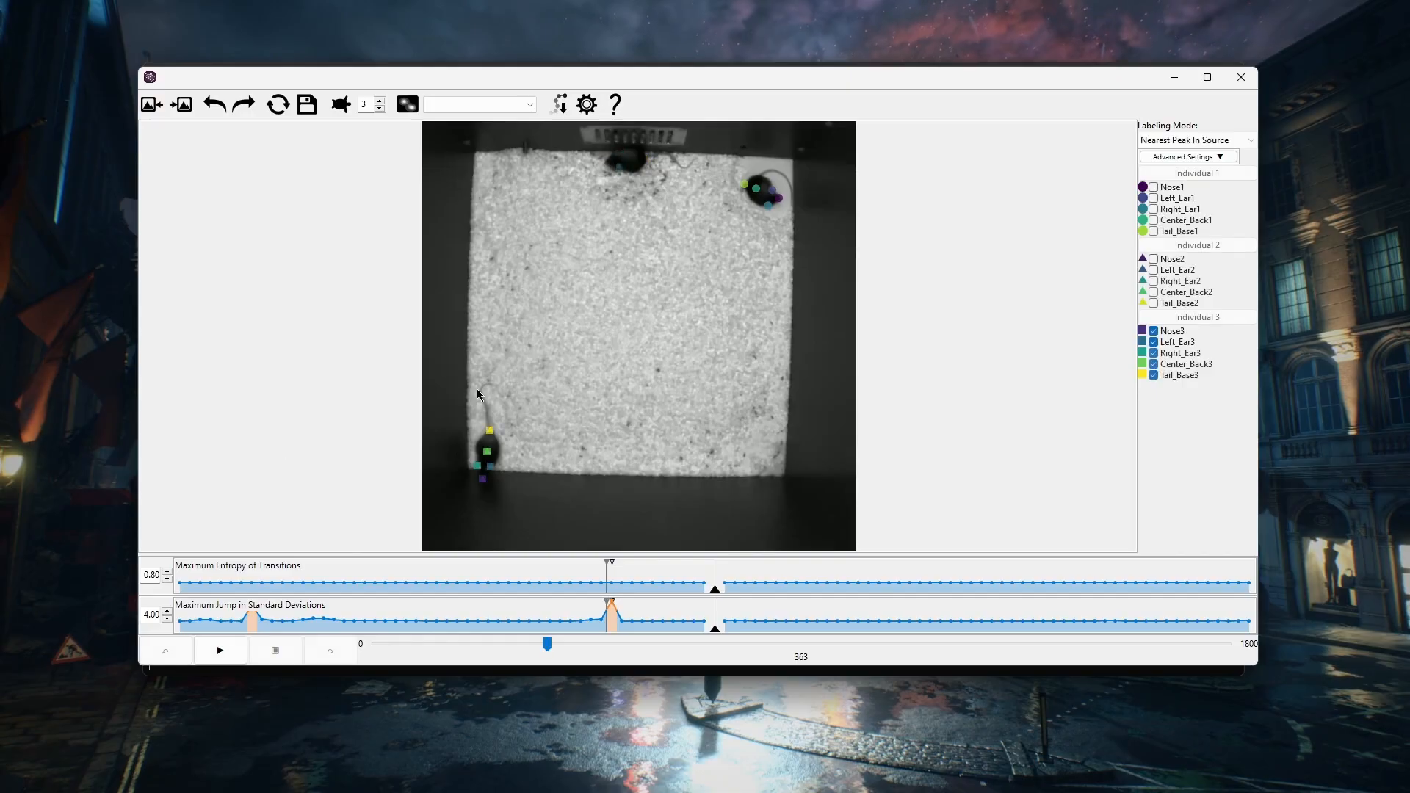
pyautogui.click(1195, 141)
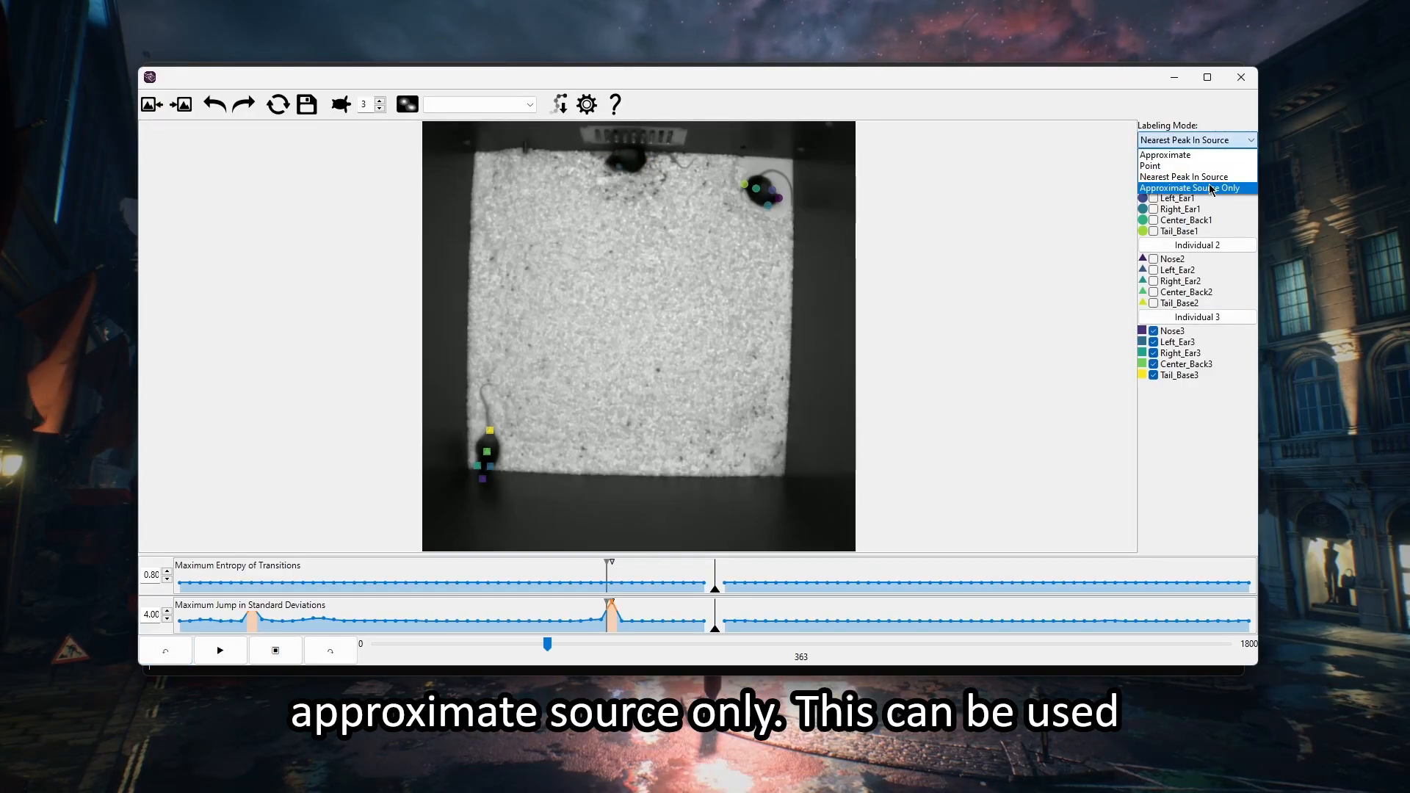
pyautogui.click(1209, 188)
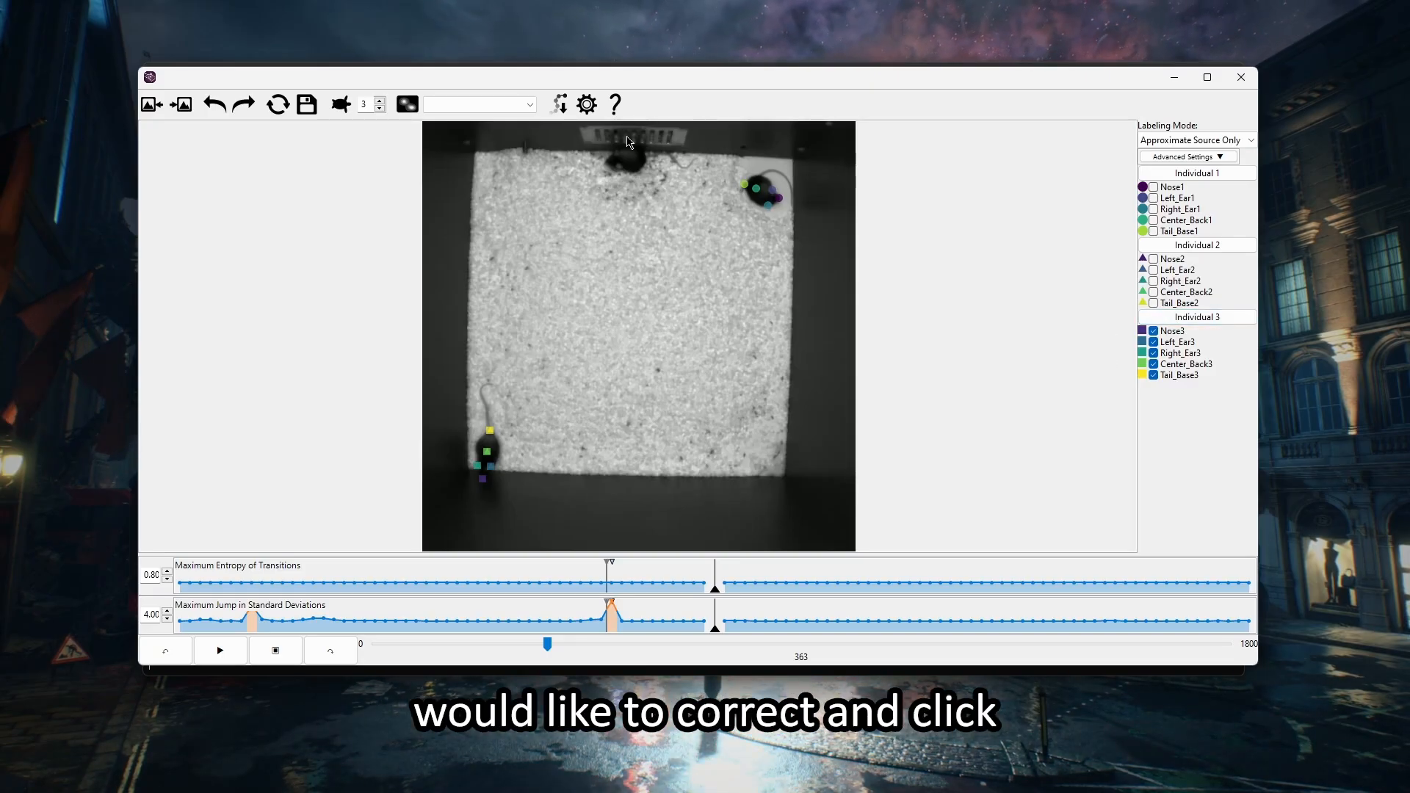
pyautogui.click(628, 163)
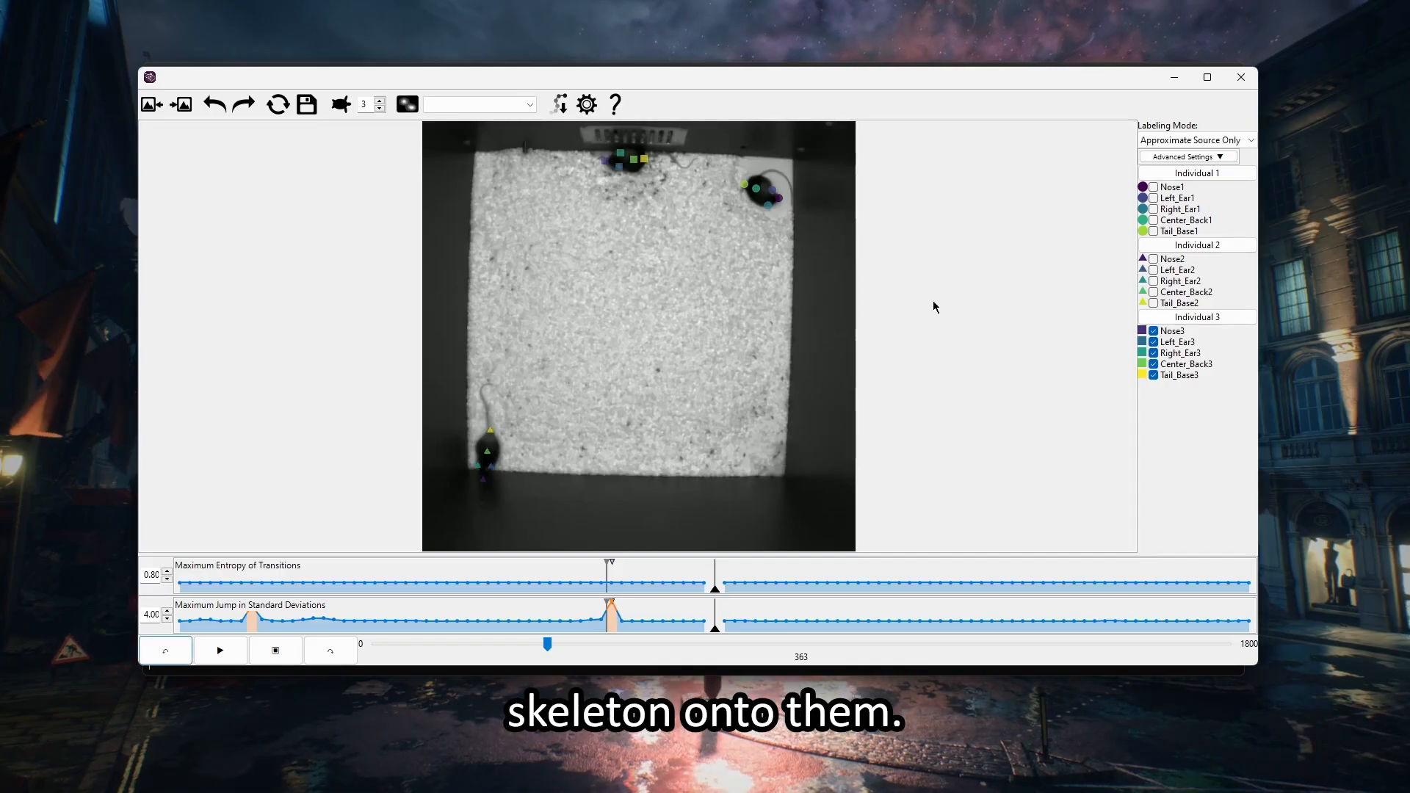
# Step: Go to the flagged frame 353, deselect Individual 3's body parts, and place Individual 2's nose in Point mode
pyautogui.click(380, 581)
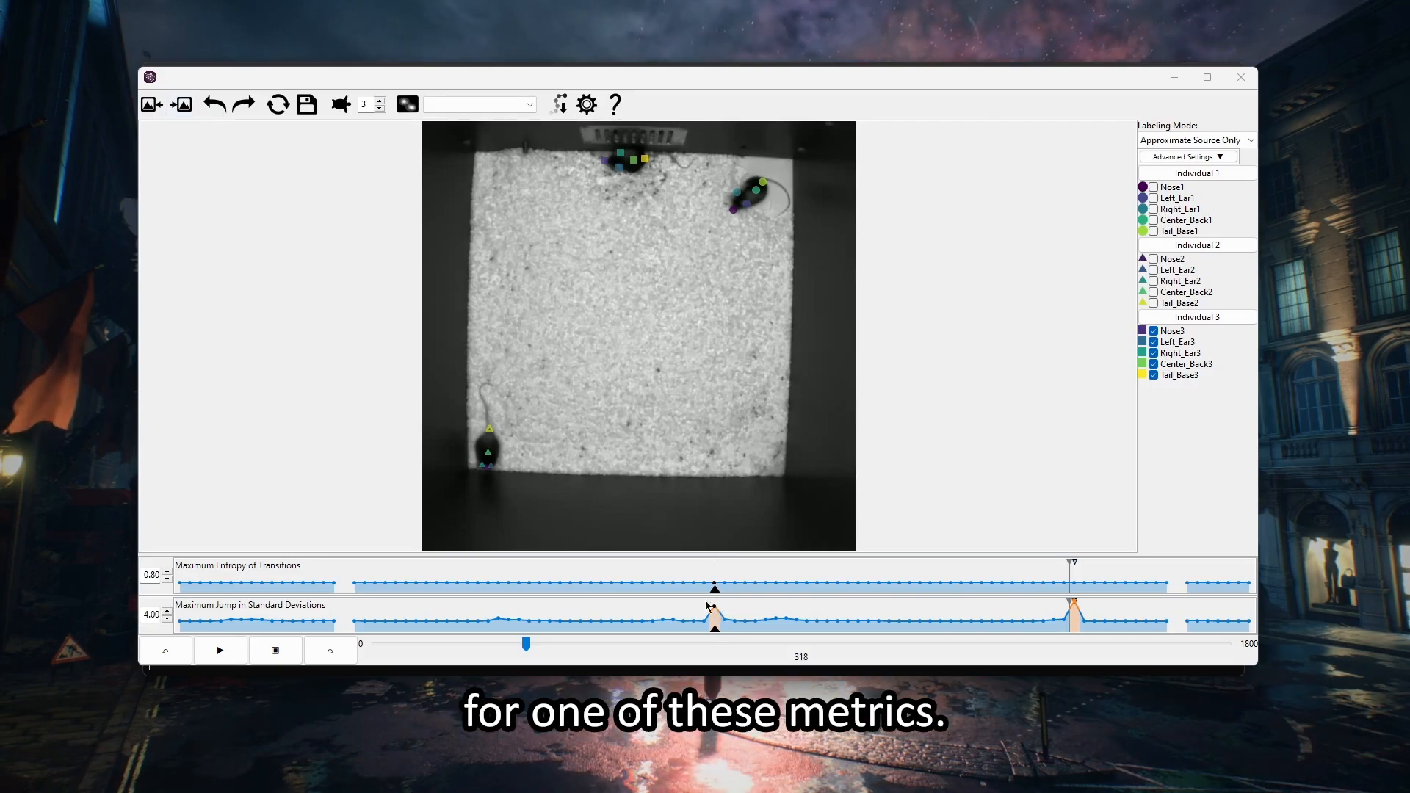
pyautogui.click(185, 104)
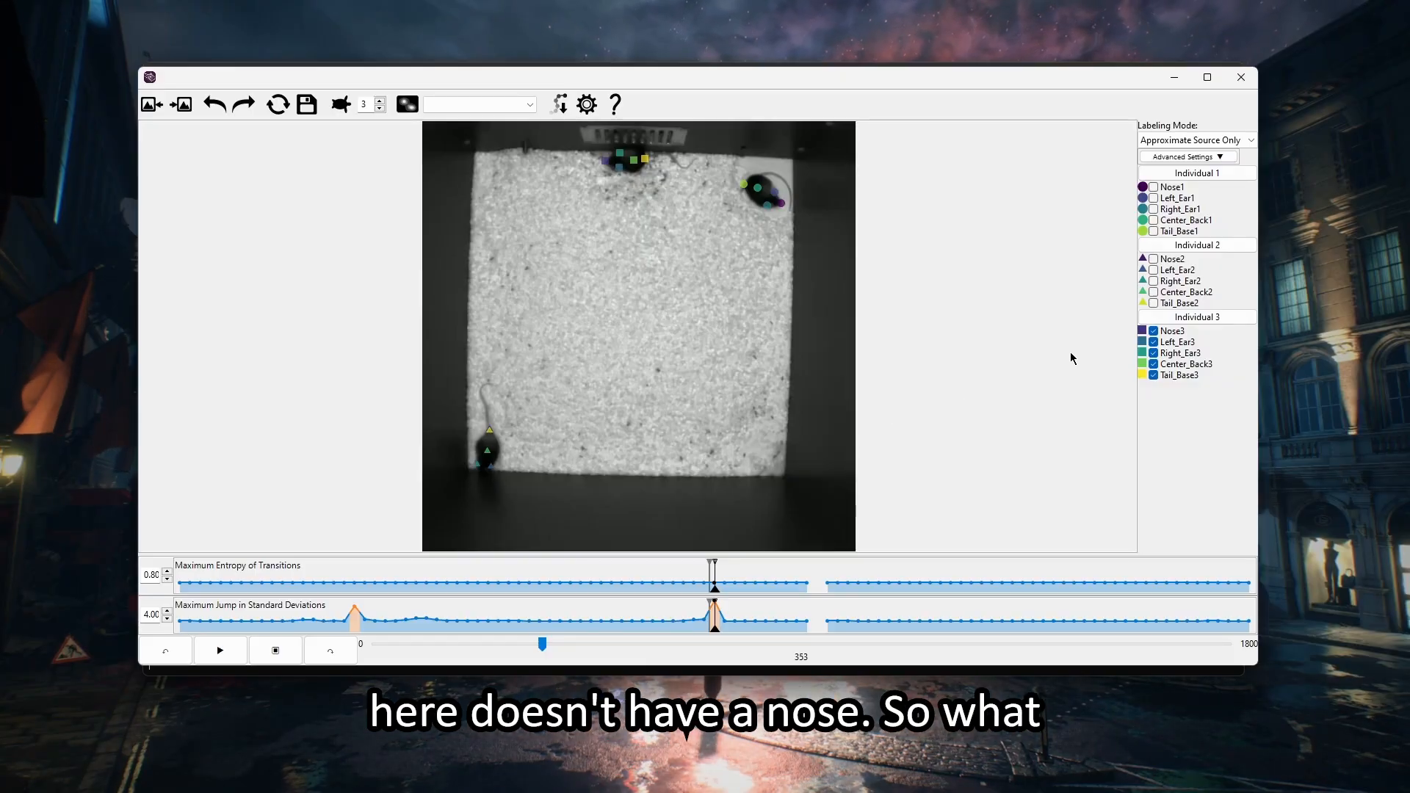
pyautogui.click(1182, 317)
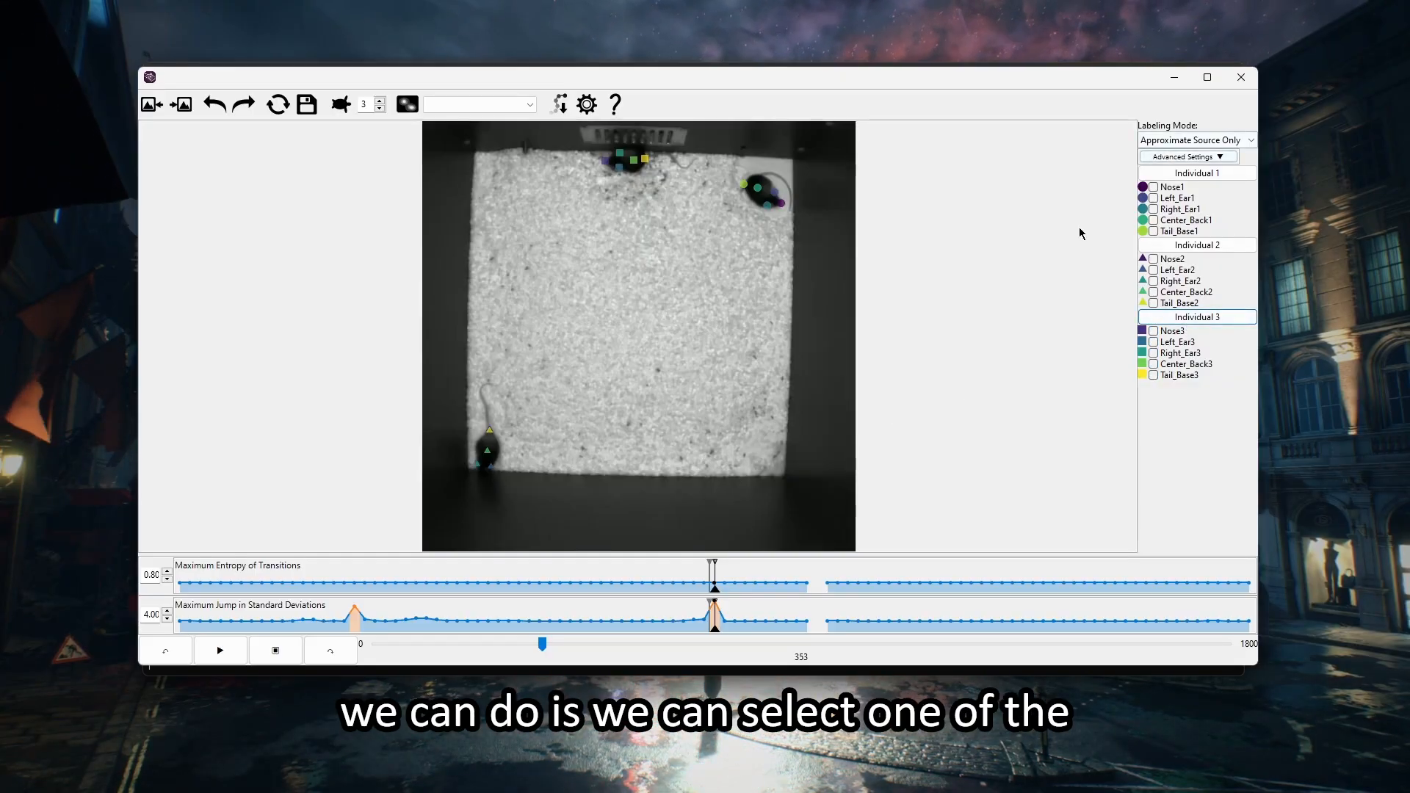
pyautogui.click(1169, 144)
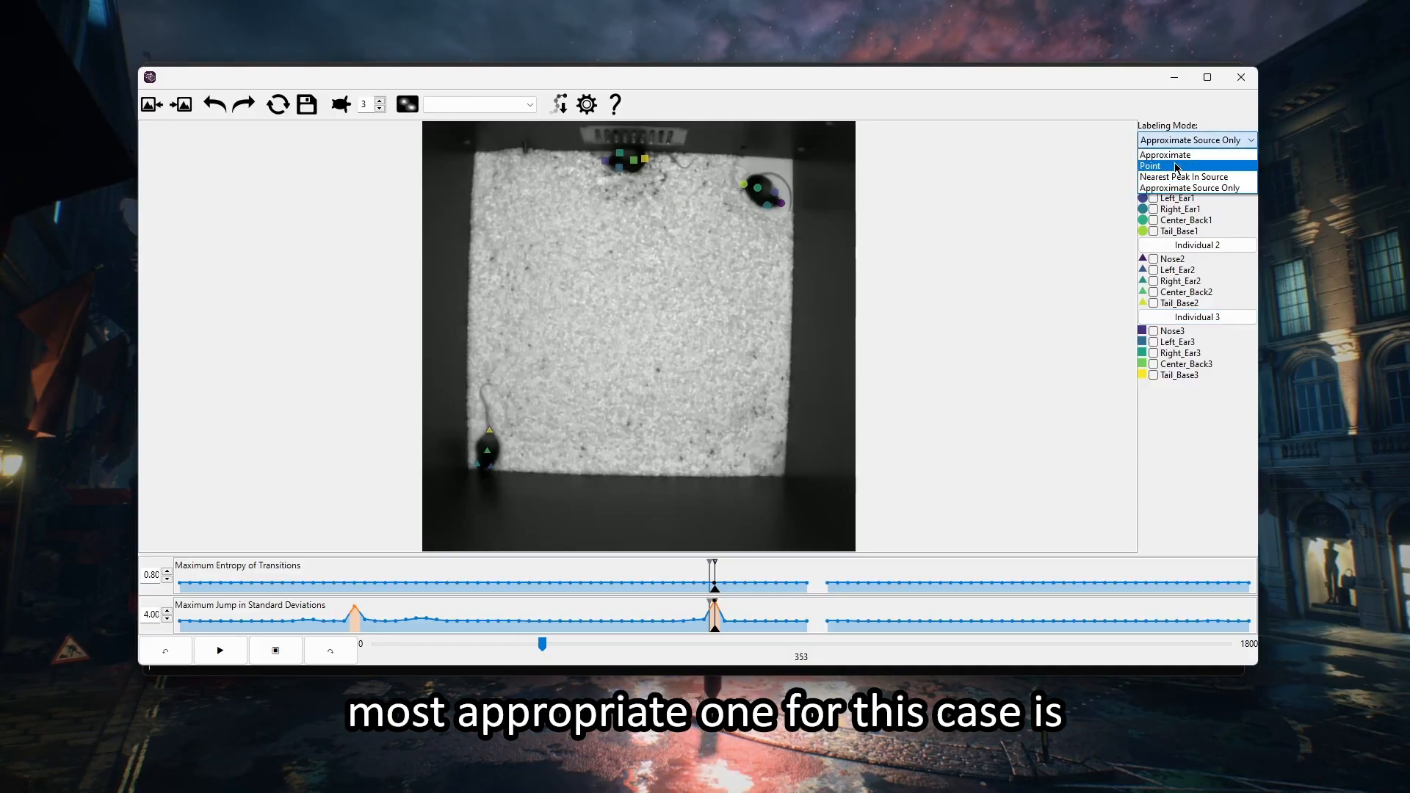
pyautogui.click(1177, 166)
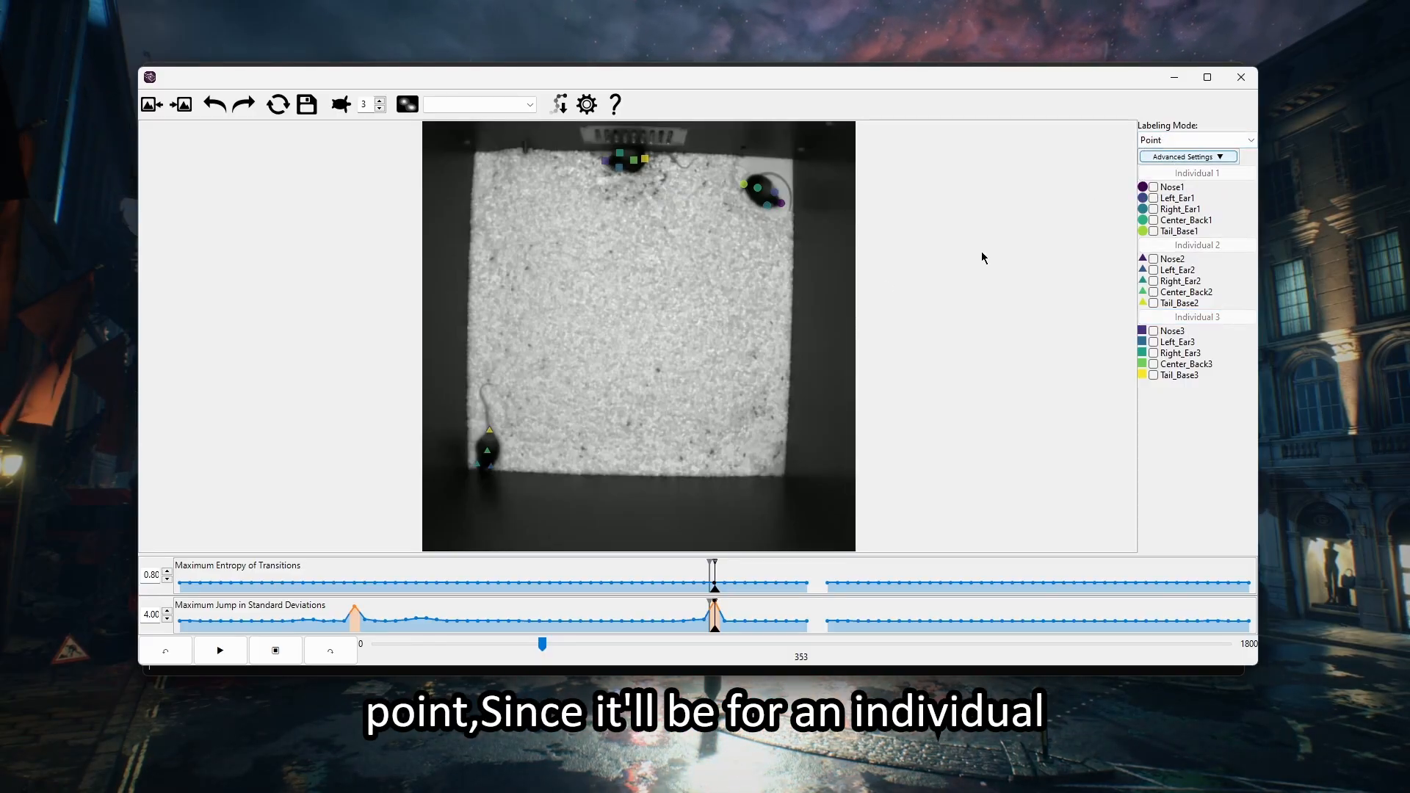
pyautogui.click(1154, 260)
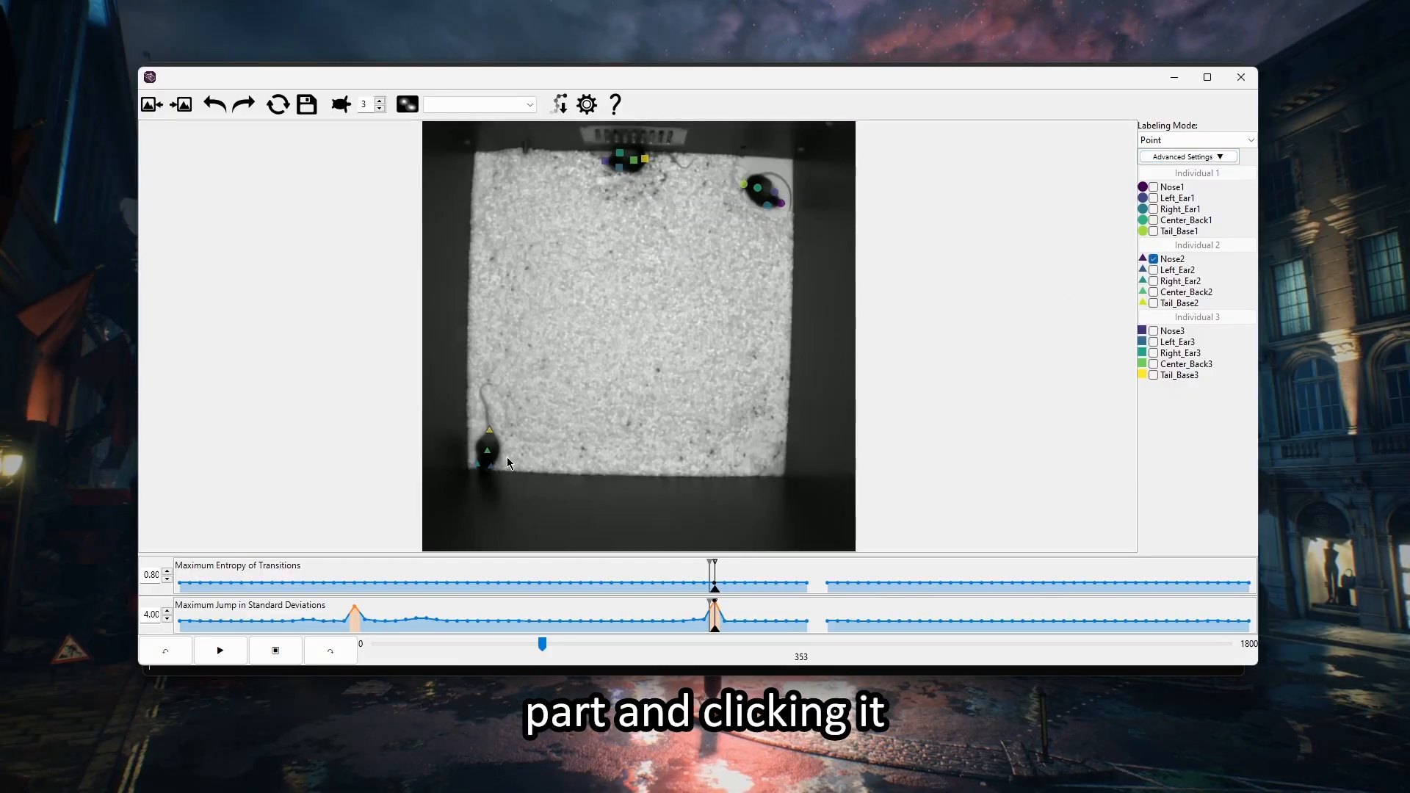
pyautogui.click(482, 474)
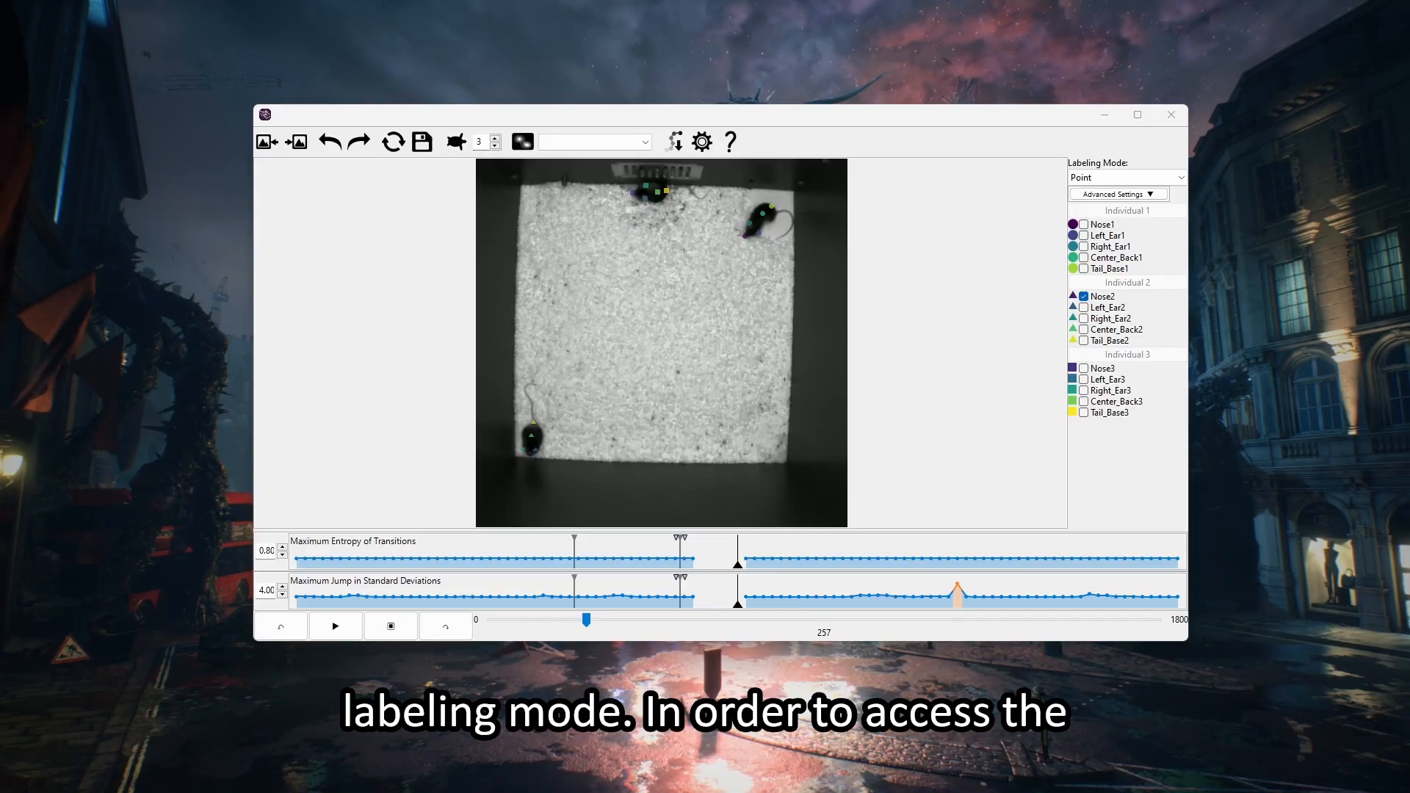
# Step: Use continuous labeling to advance to frame 258, and choose the Point labeling mode for Individual 2's nose
pyautogui.click(538, 632)
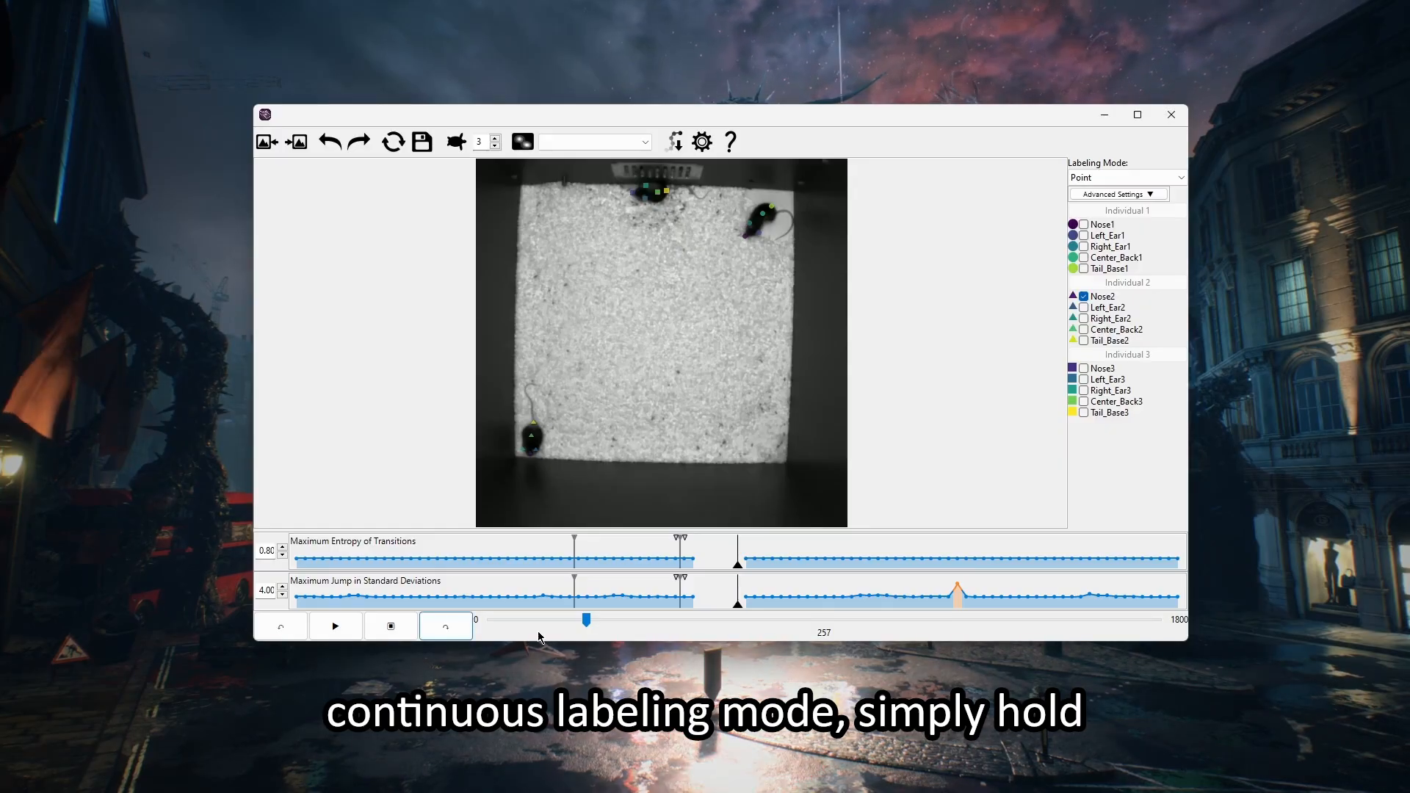
pyautogui.press('ctrl')
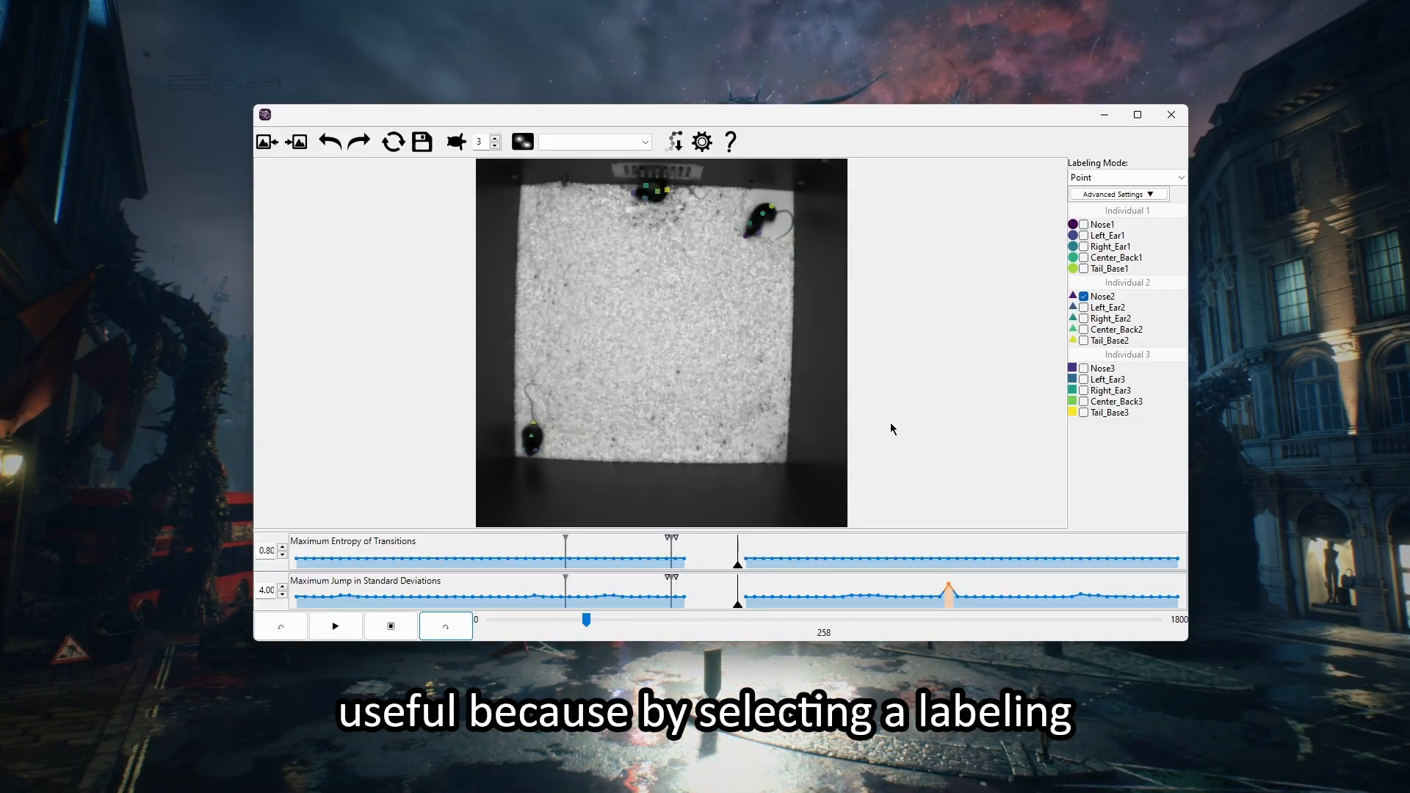
pyautogui.click(1100, 181)
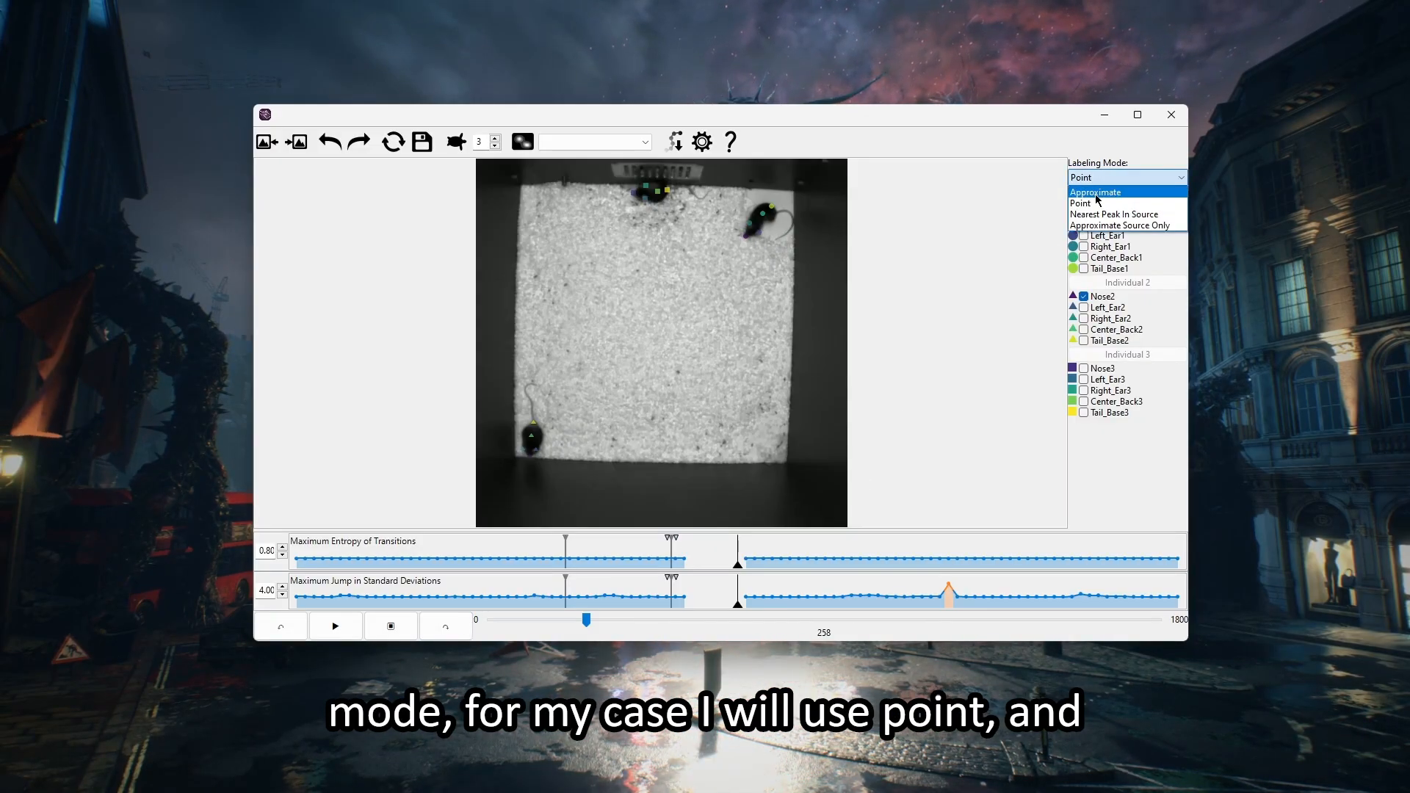
pyautogui.click(1098, 204)
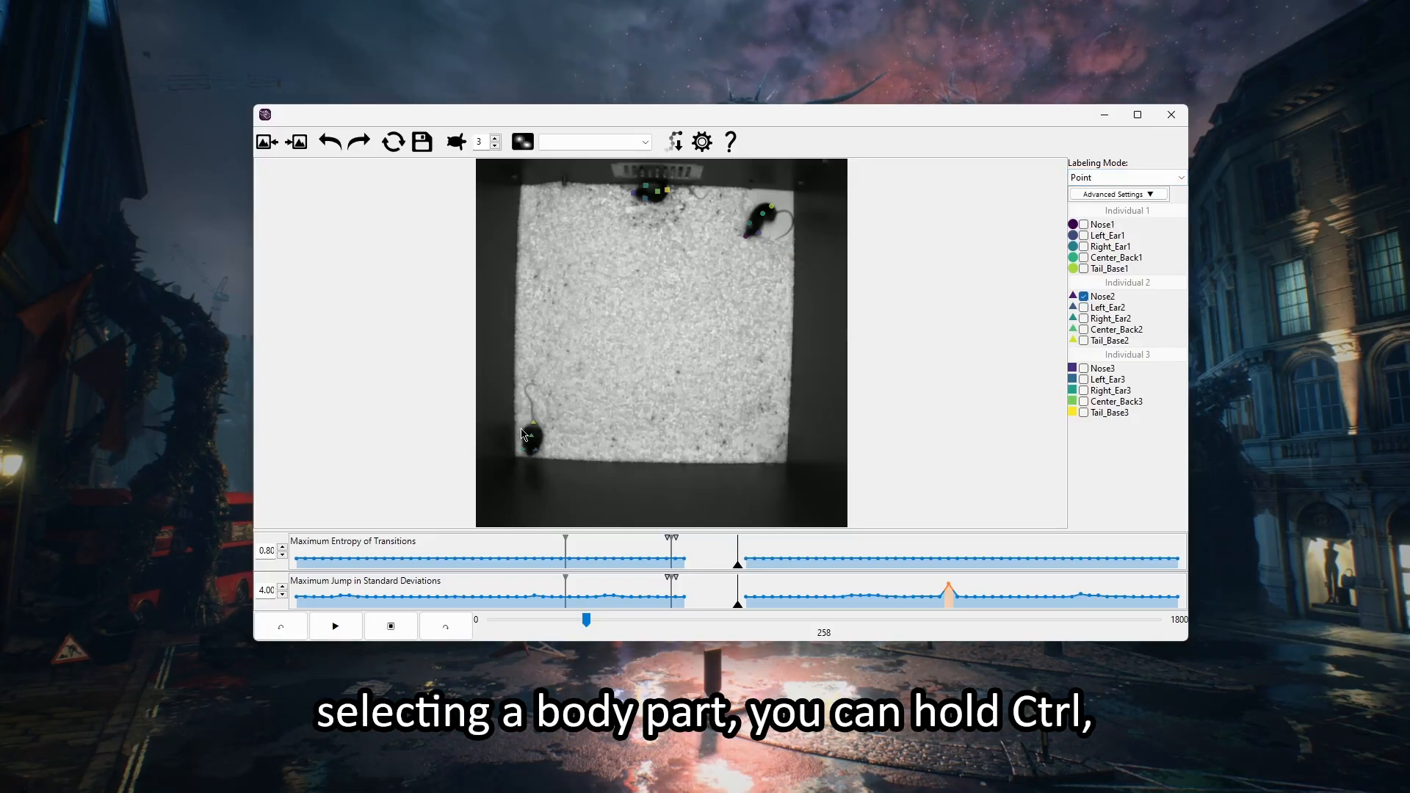
# Step: Try raising and lowering the continuous labeling speed, leaving it at 3
pyautogui.click(495, 138)
pyautogui.click(496, 145)
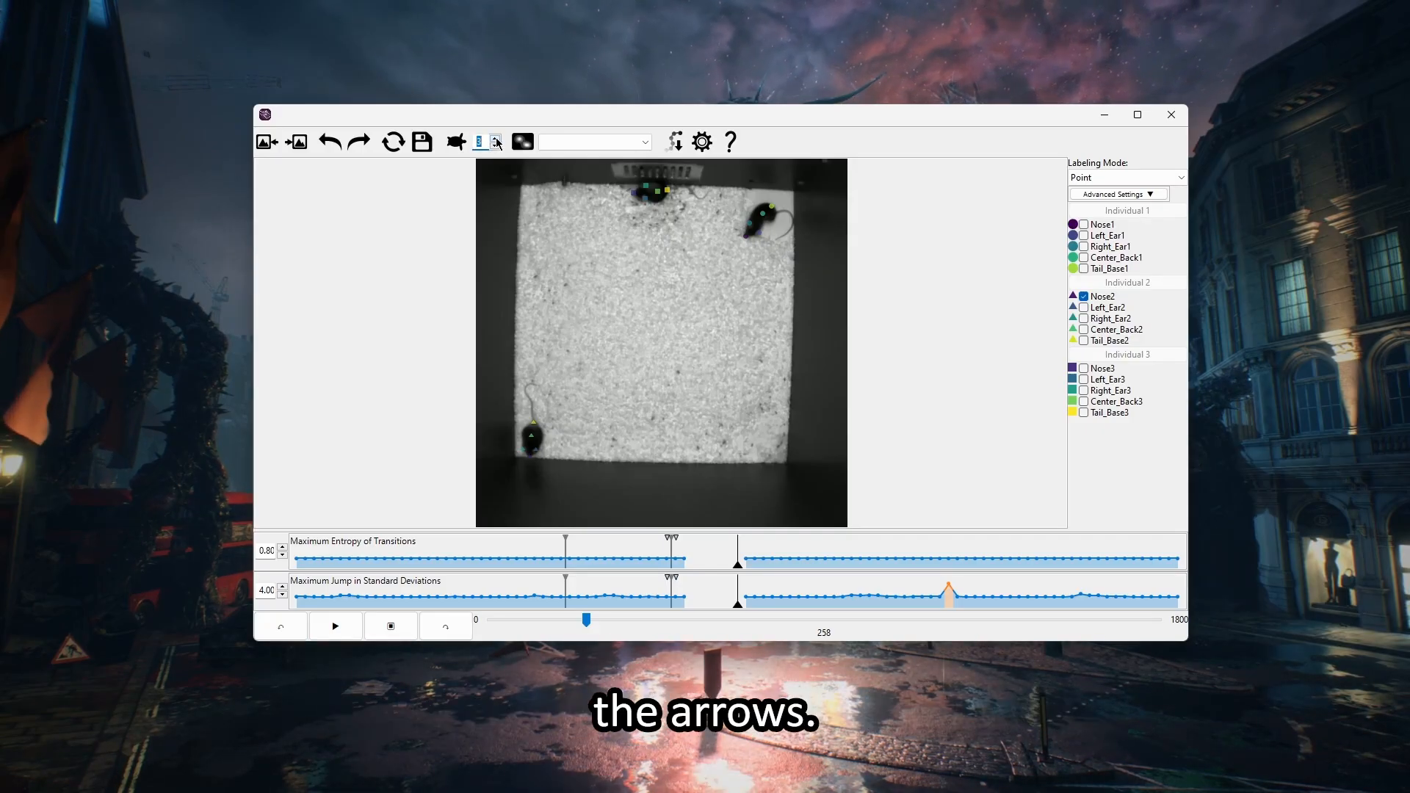
pyautogui.click(496, 146)
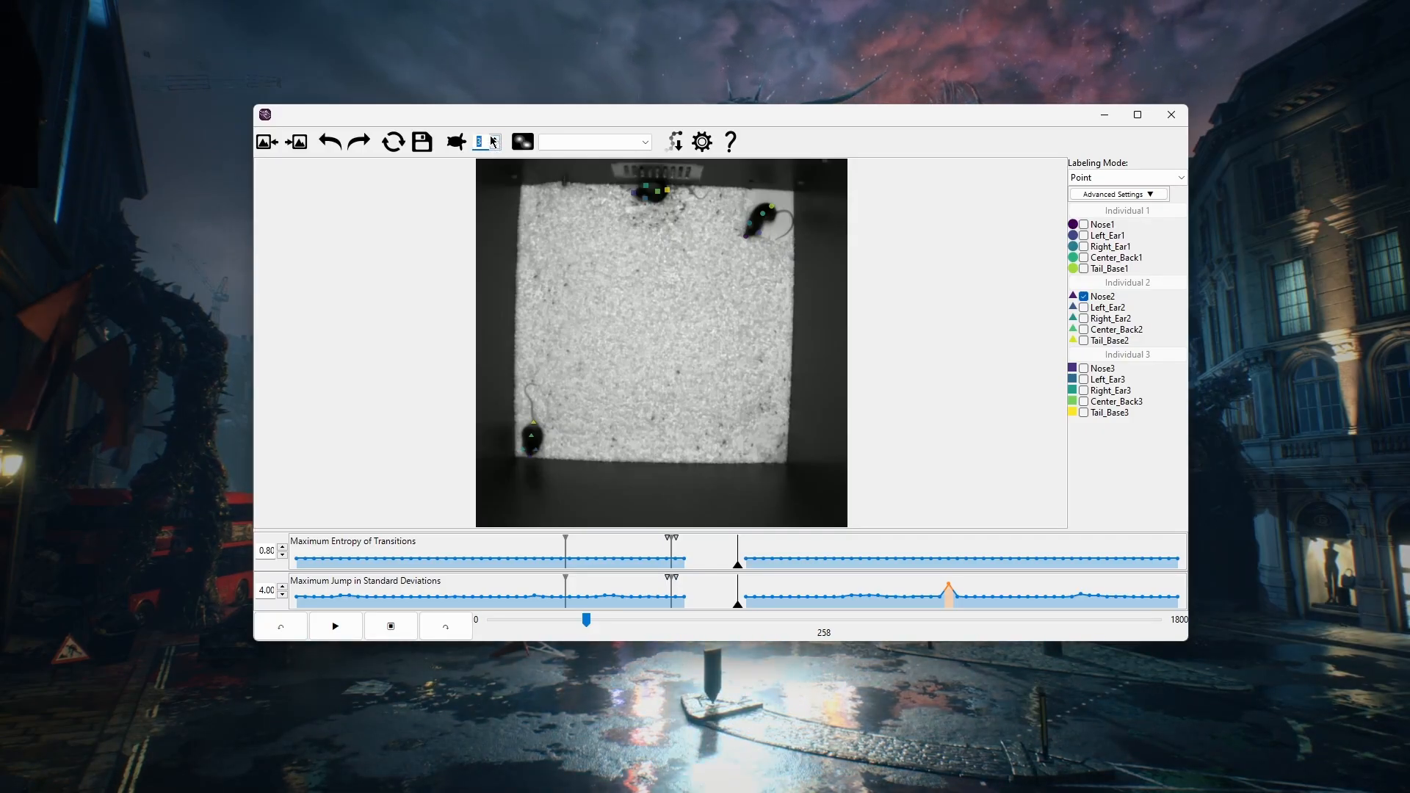
# Step: Overlay the Nose1-Source score map on the video, and browse the other source, trace and occluded maps
pyautogui.click(643, 142)
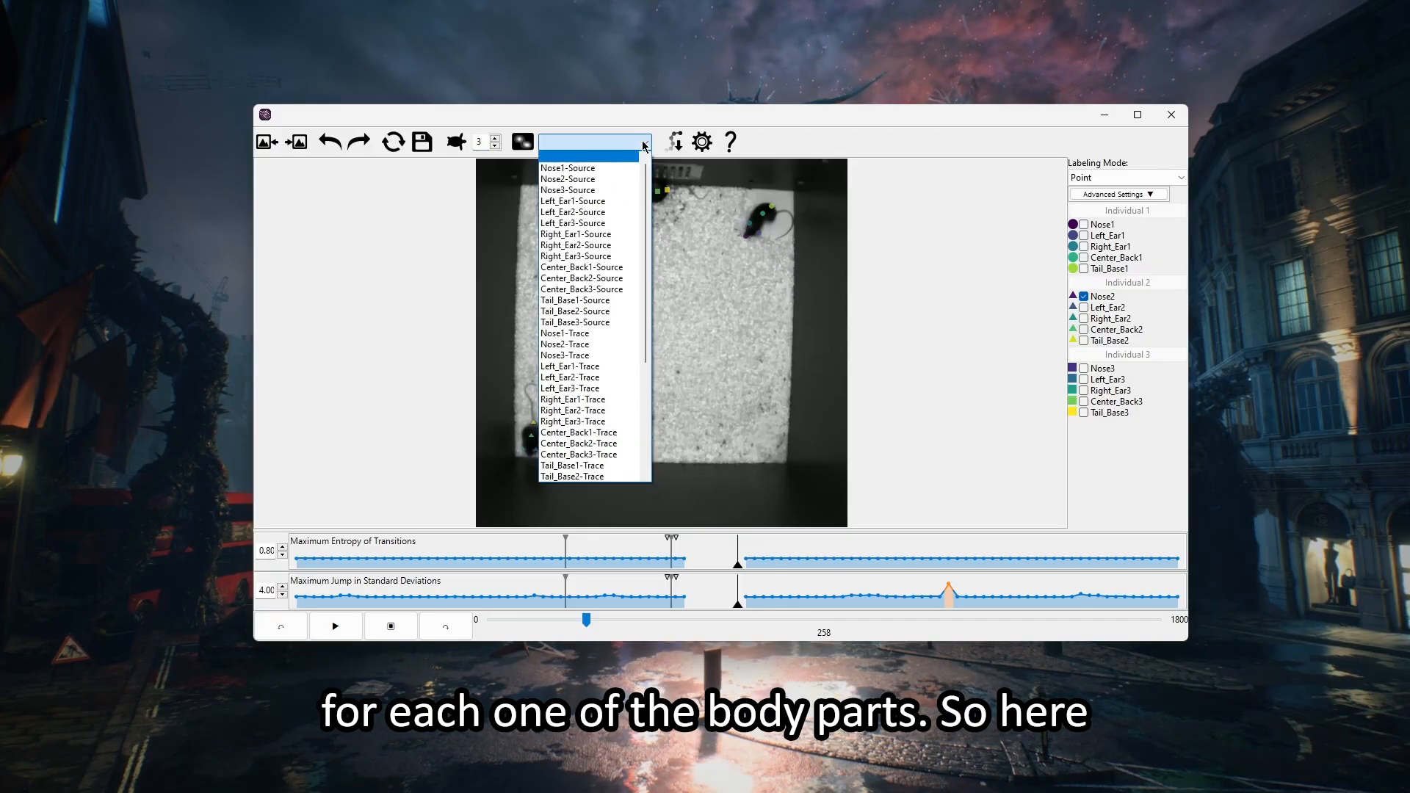
pyautogui.click(591, 171)
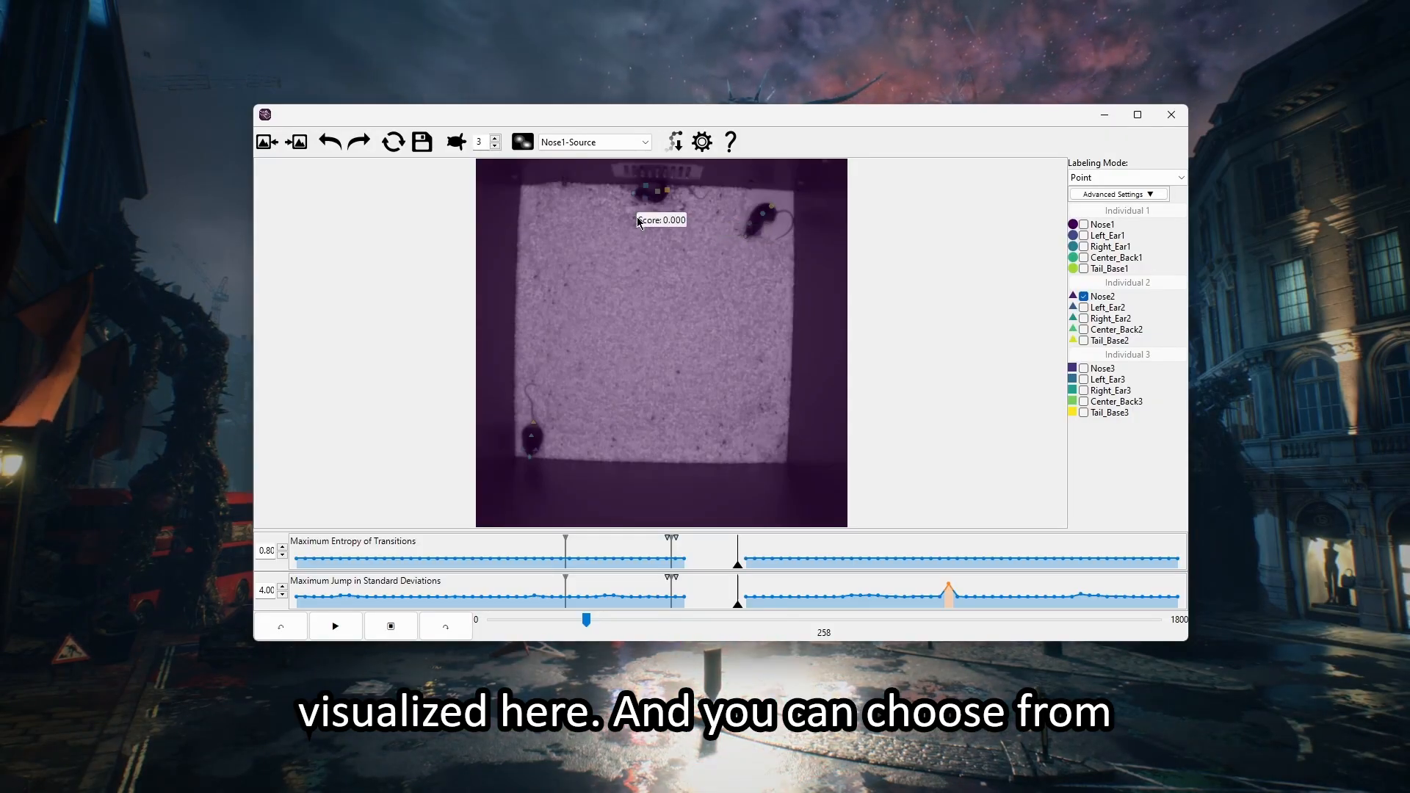
pyautogui.click(608, 147)
pyautogui.scroll(-5, 593, 260)
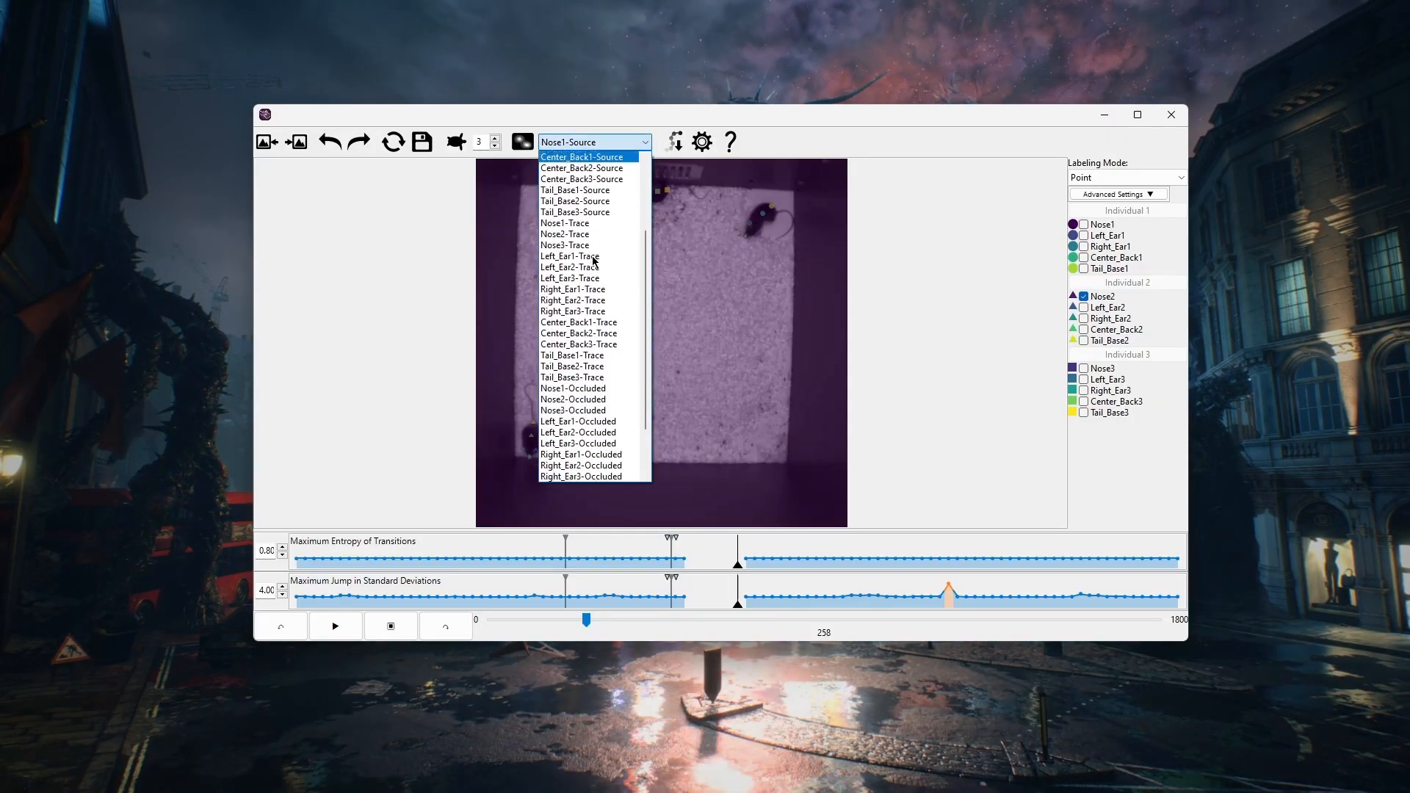
pyautogui.scroll(-2, 594, 260)
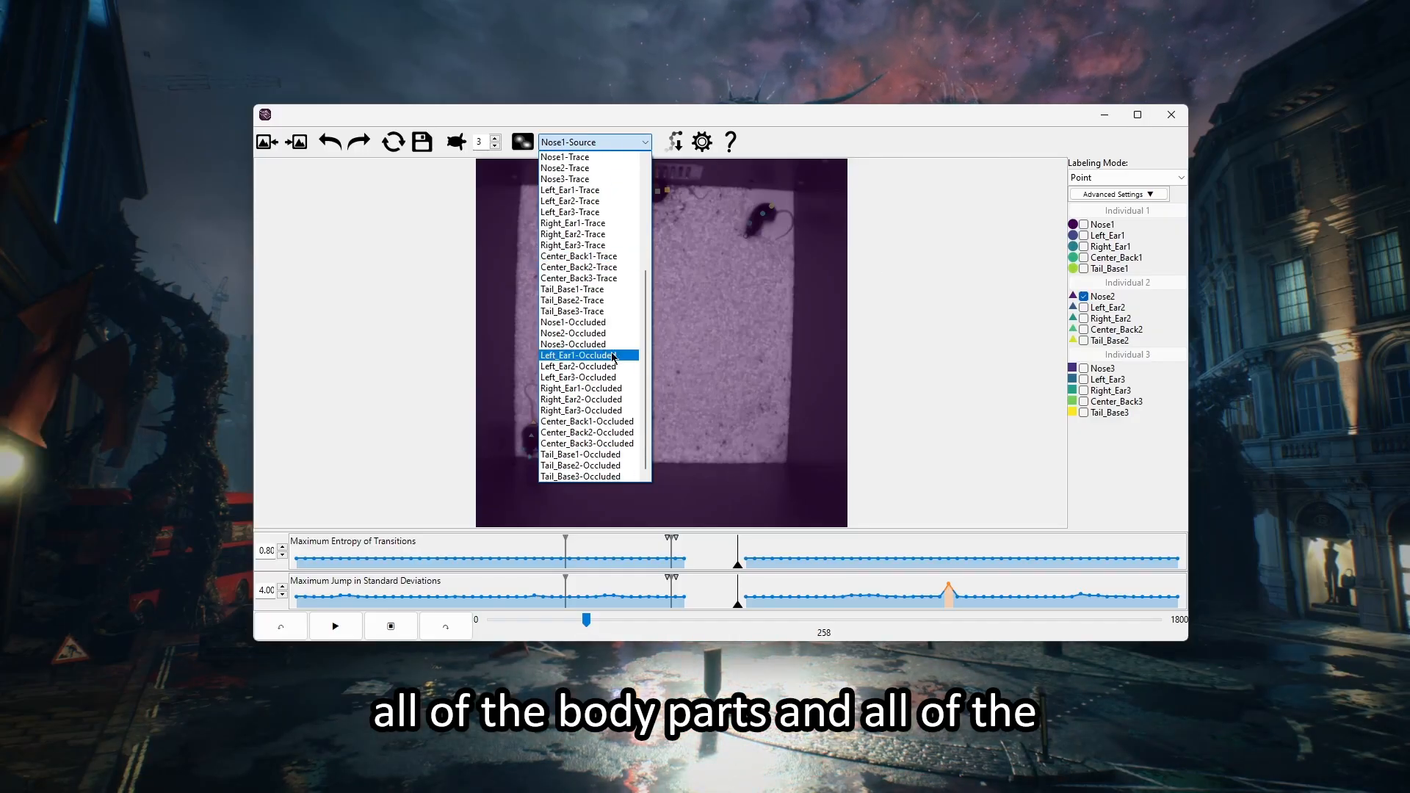
pyautogui.scroll(6, 603, 440)
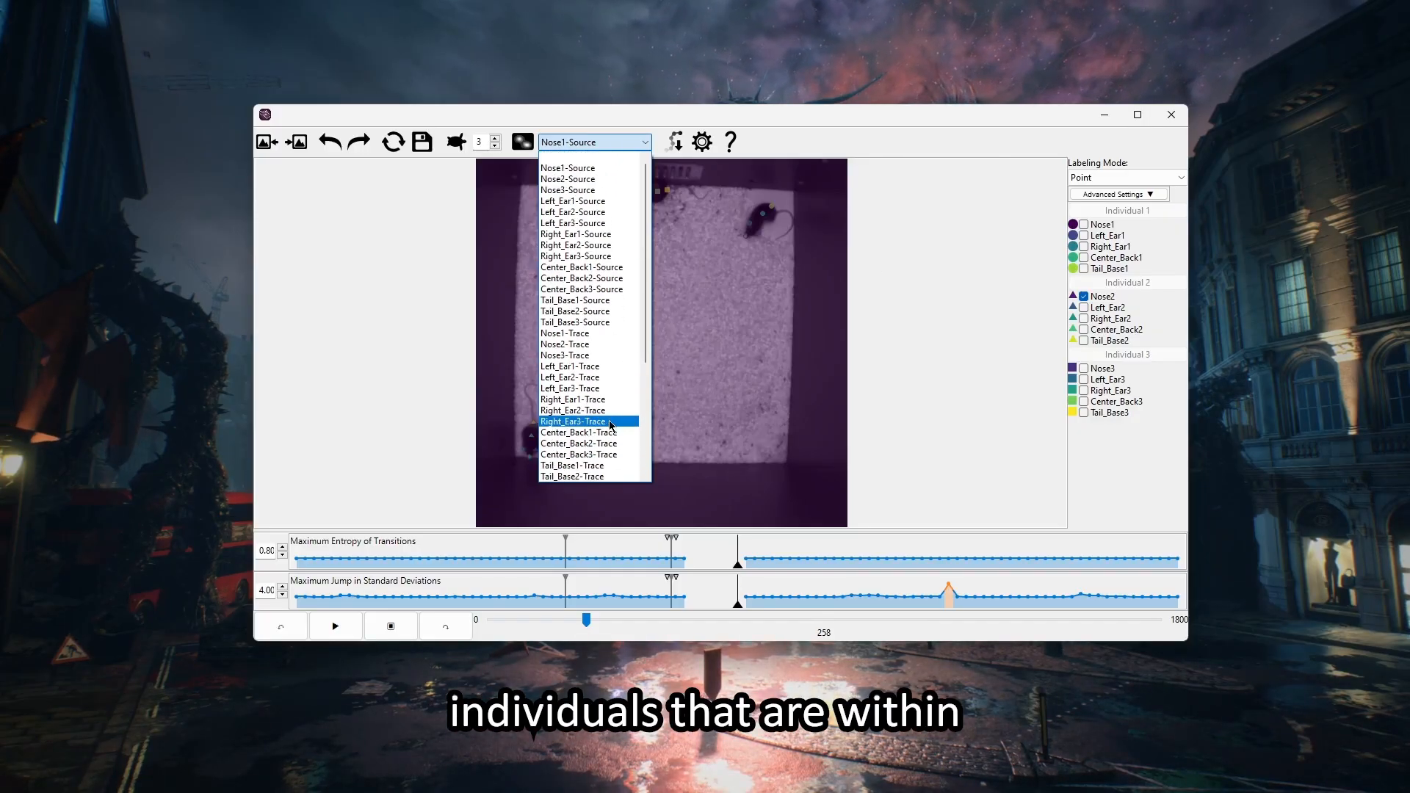
pyautogui.click(616, 144)
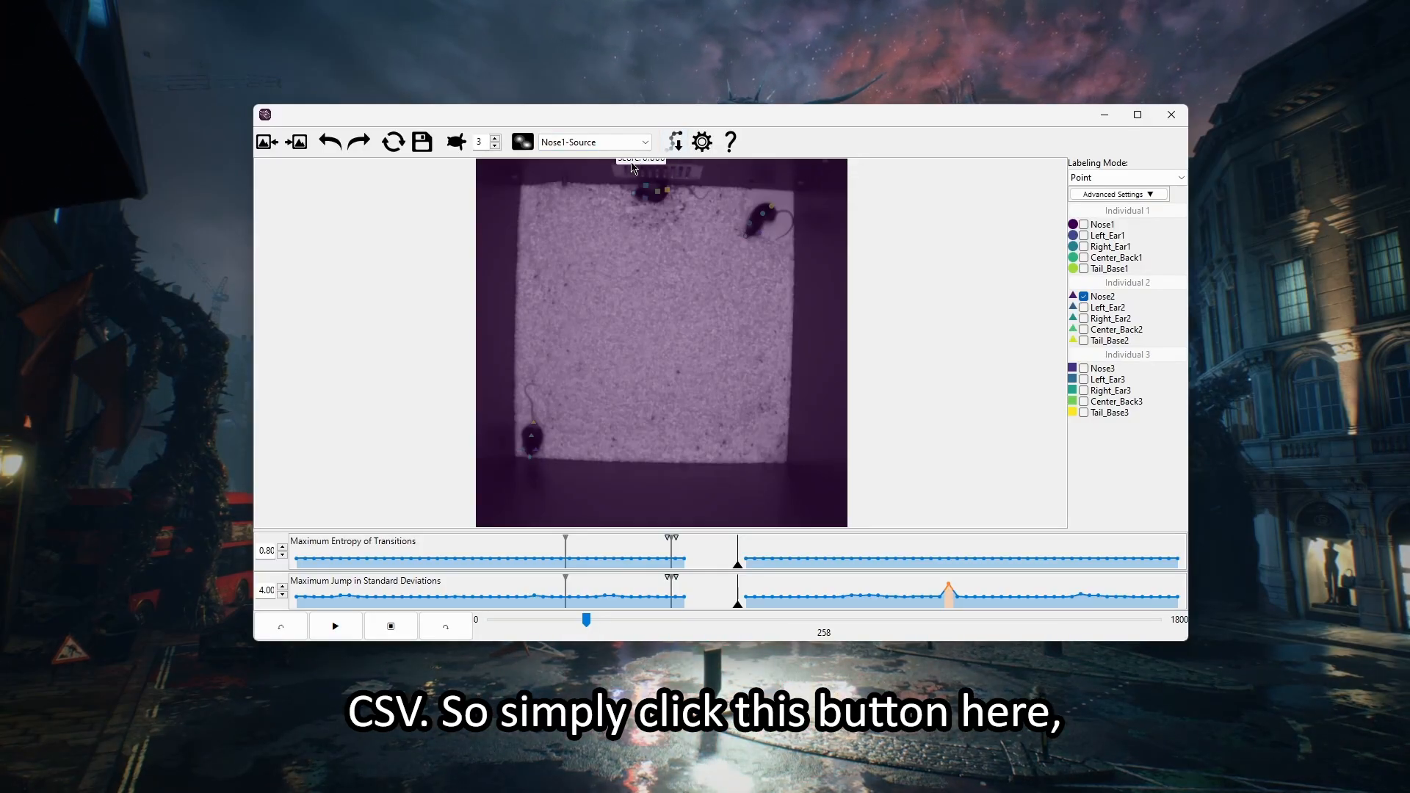
# Step: Try to export the tracking data to the Downloads folder as a CSV file named test
pyautogui.click(677, 144)
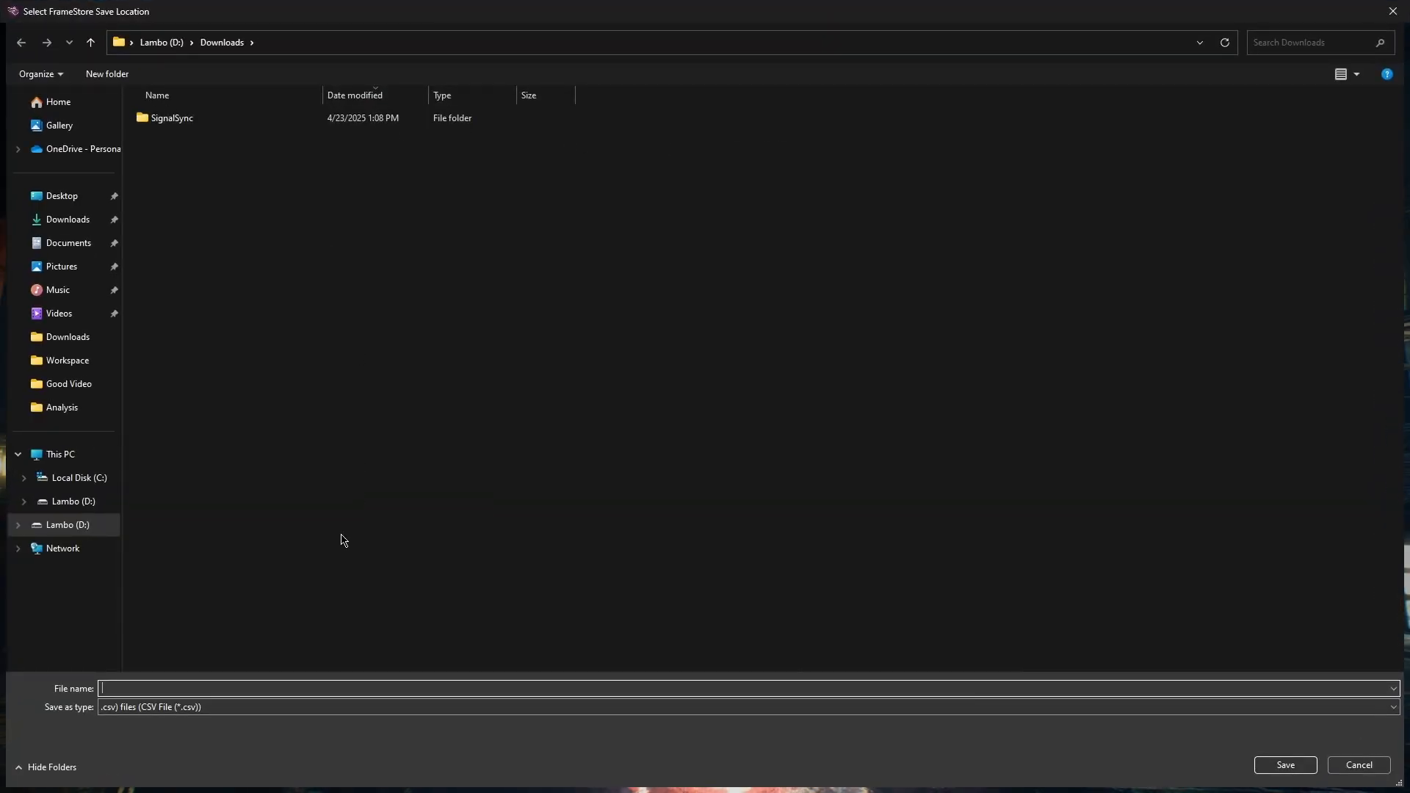
pyautogui.write('test')
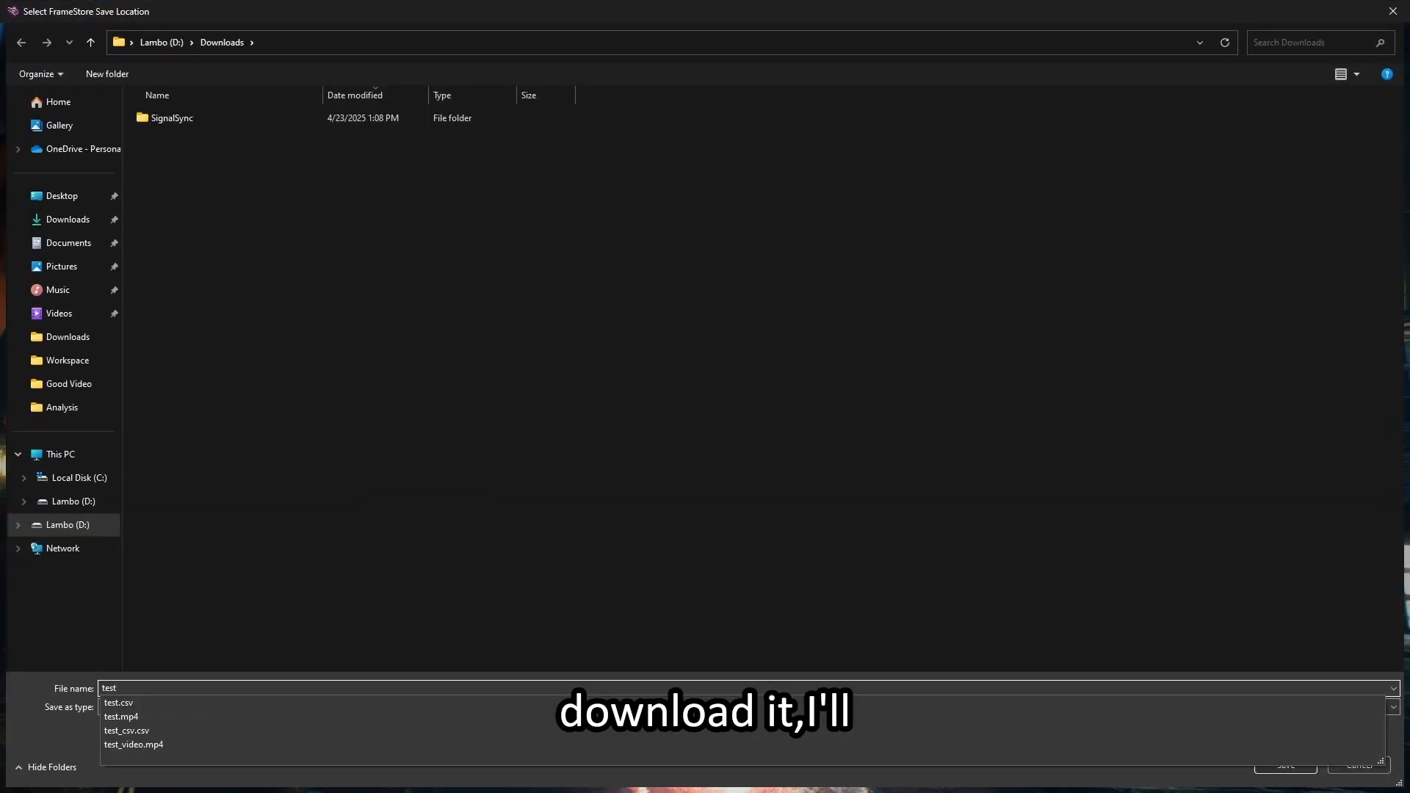
pyautogui.click(560, 568)
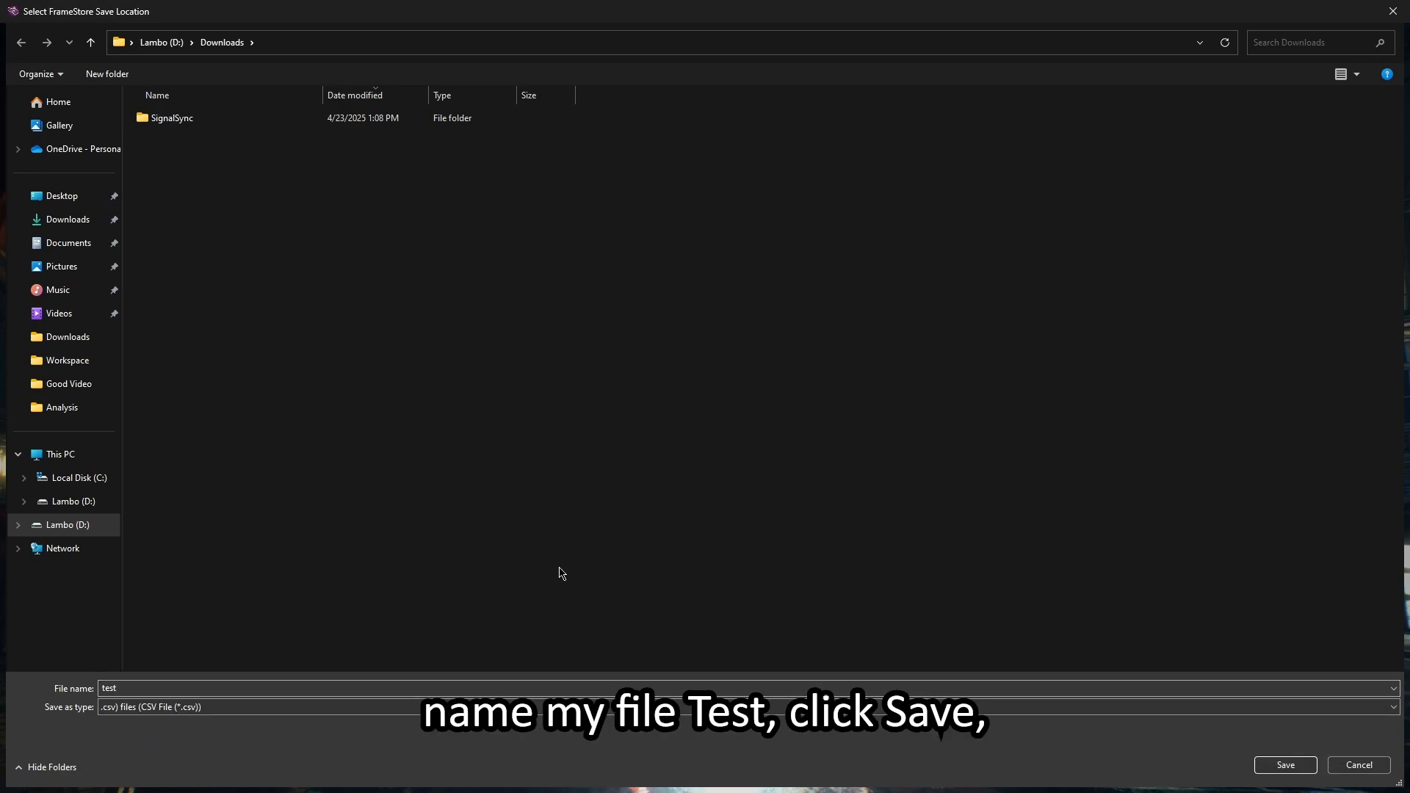
pyautogui.click(1275, 768)
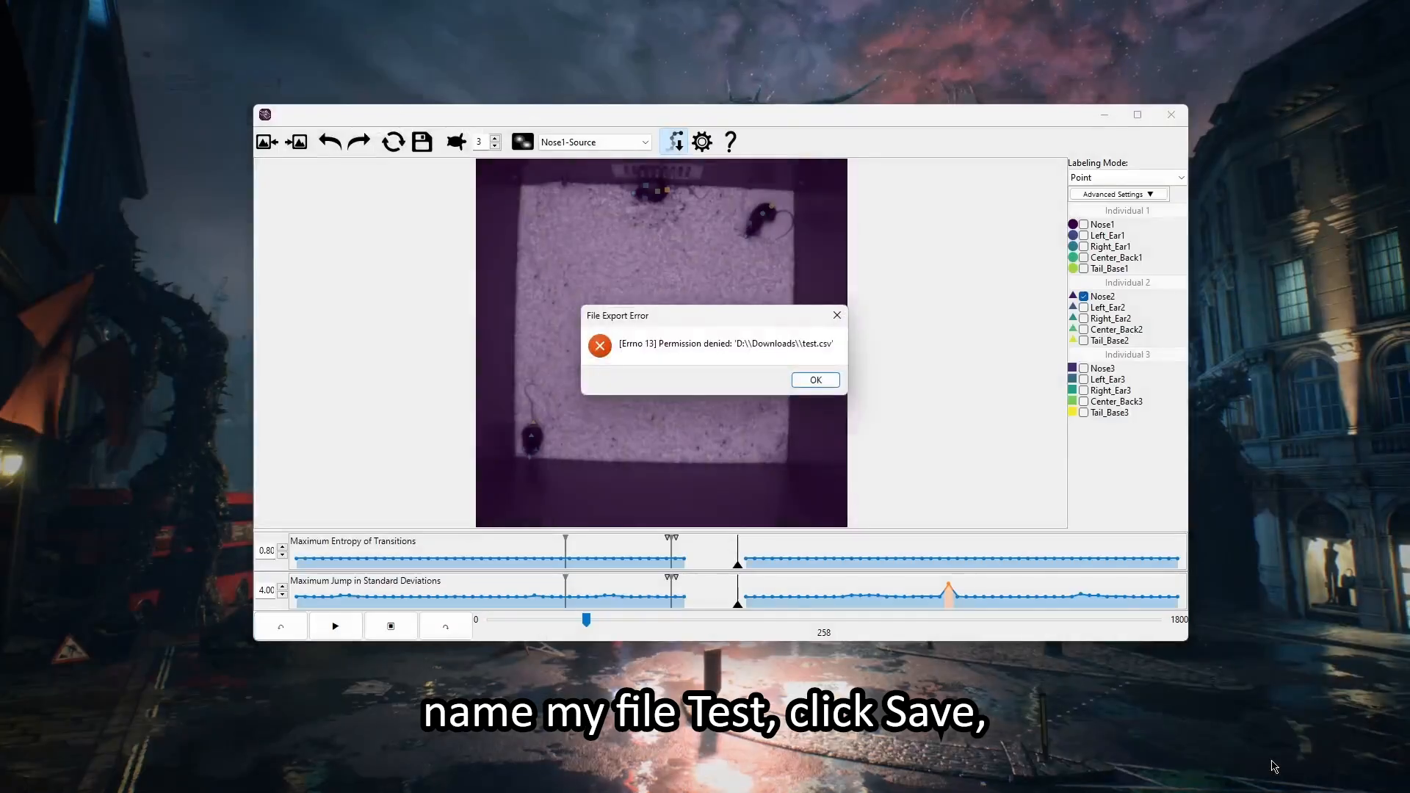
pyautogui.click(815, 380)
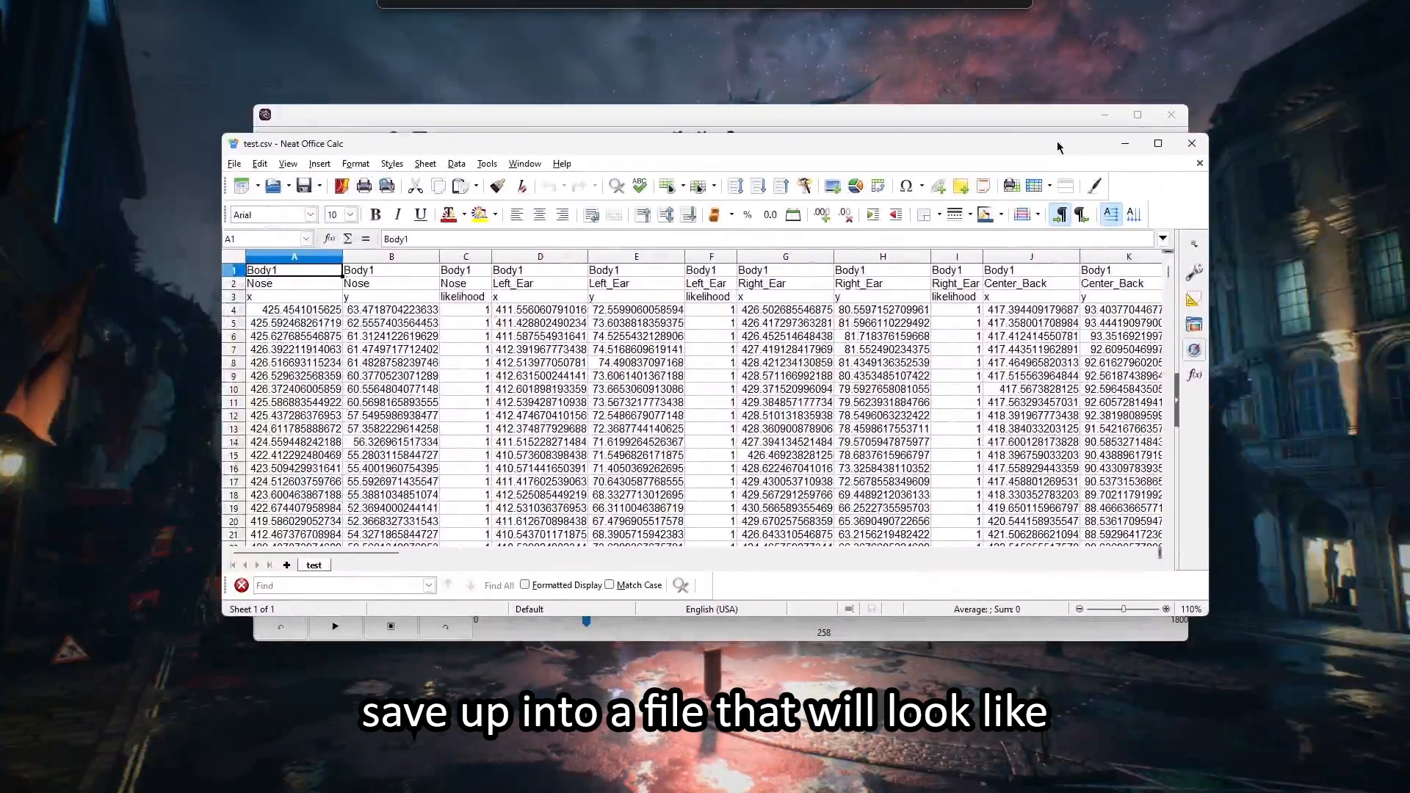
# Step: Examine the exported test.csv in Neat Office Calc, highlighting its header rows for individual, body part and x, y, likelihood metrics
pyautogui.moveTo(1058, 147); pyautogui.dragTo(1068, 142)
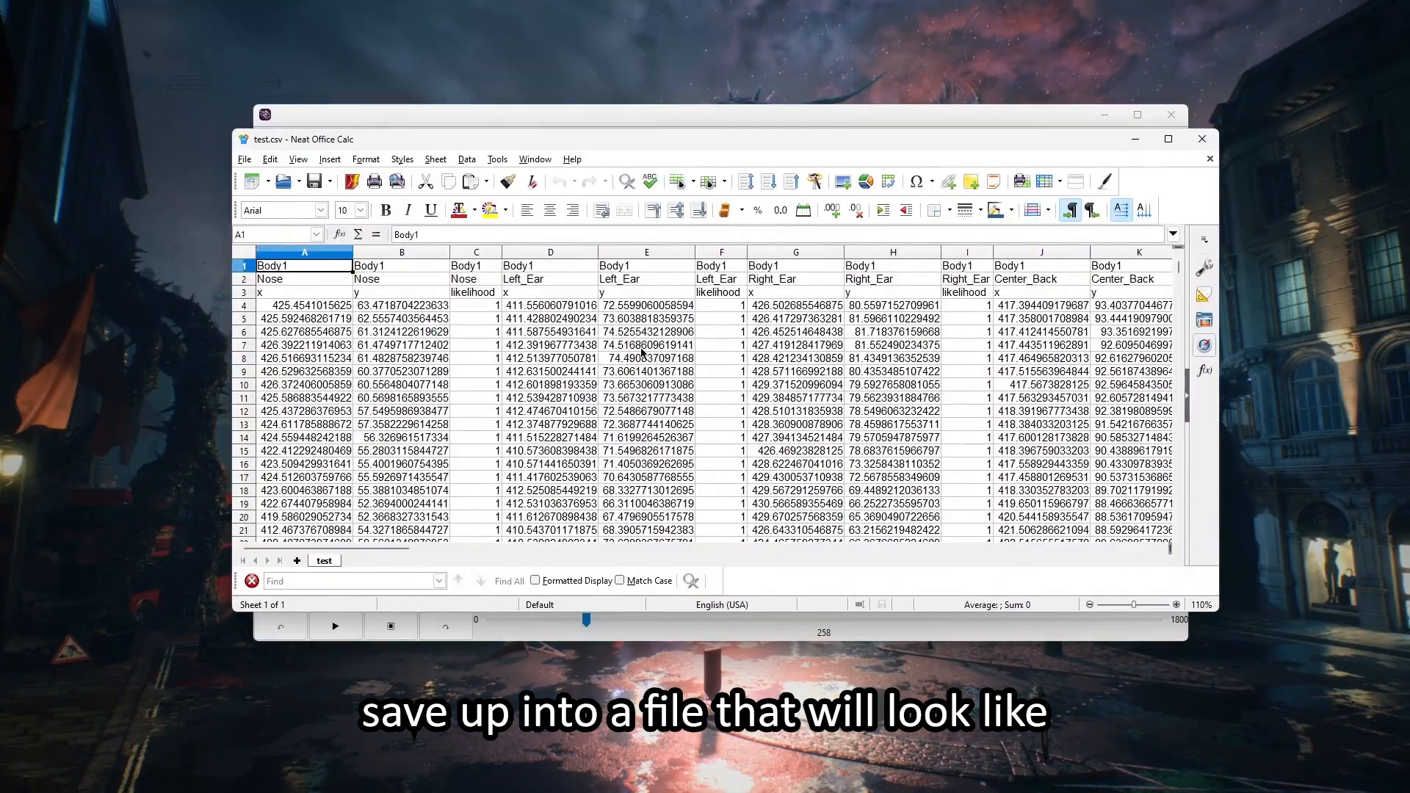
pyautogui.click(248, 267)
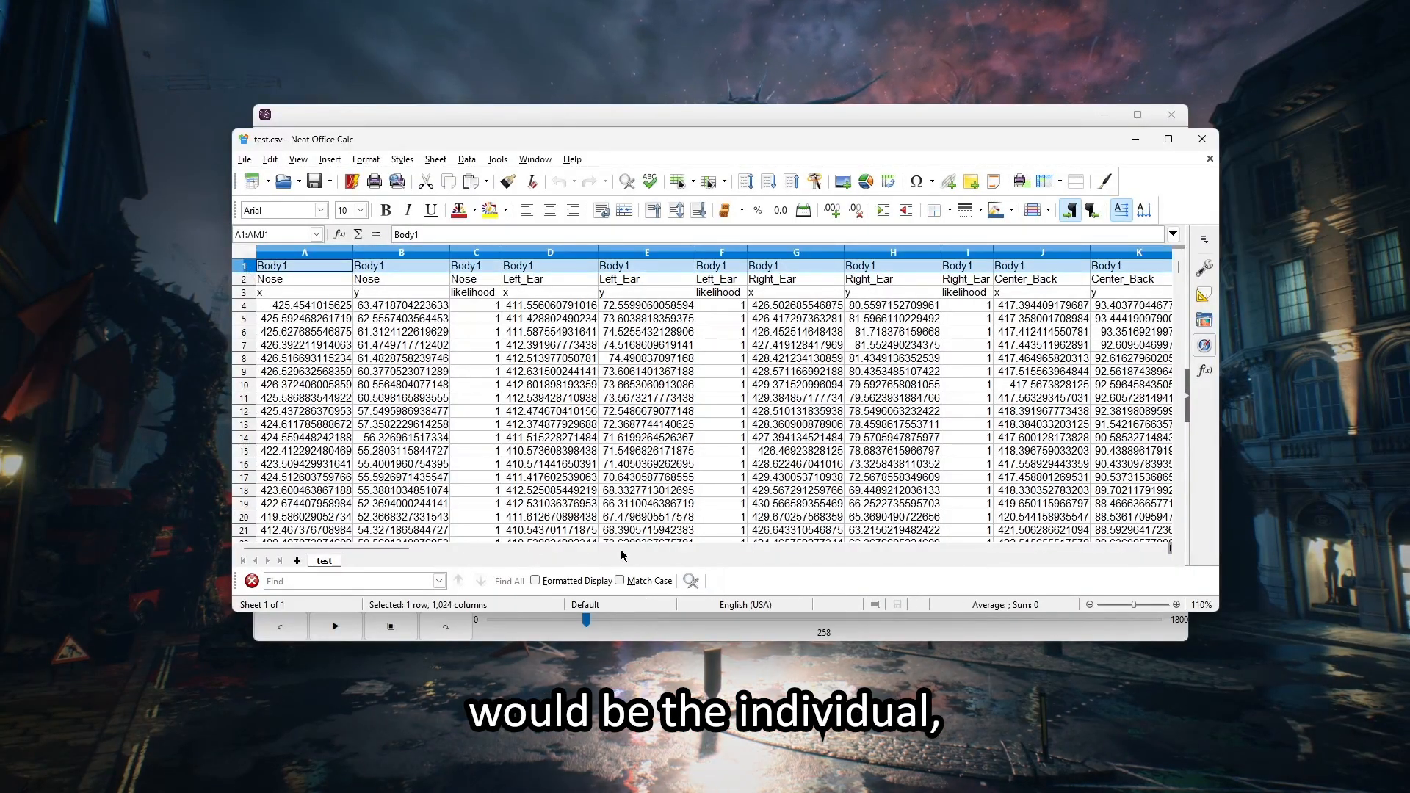
pyautogui.click(246, 280)
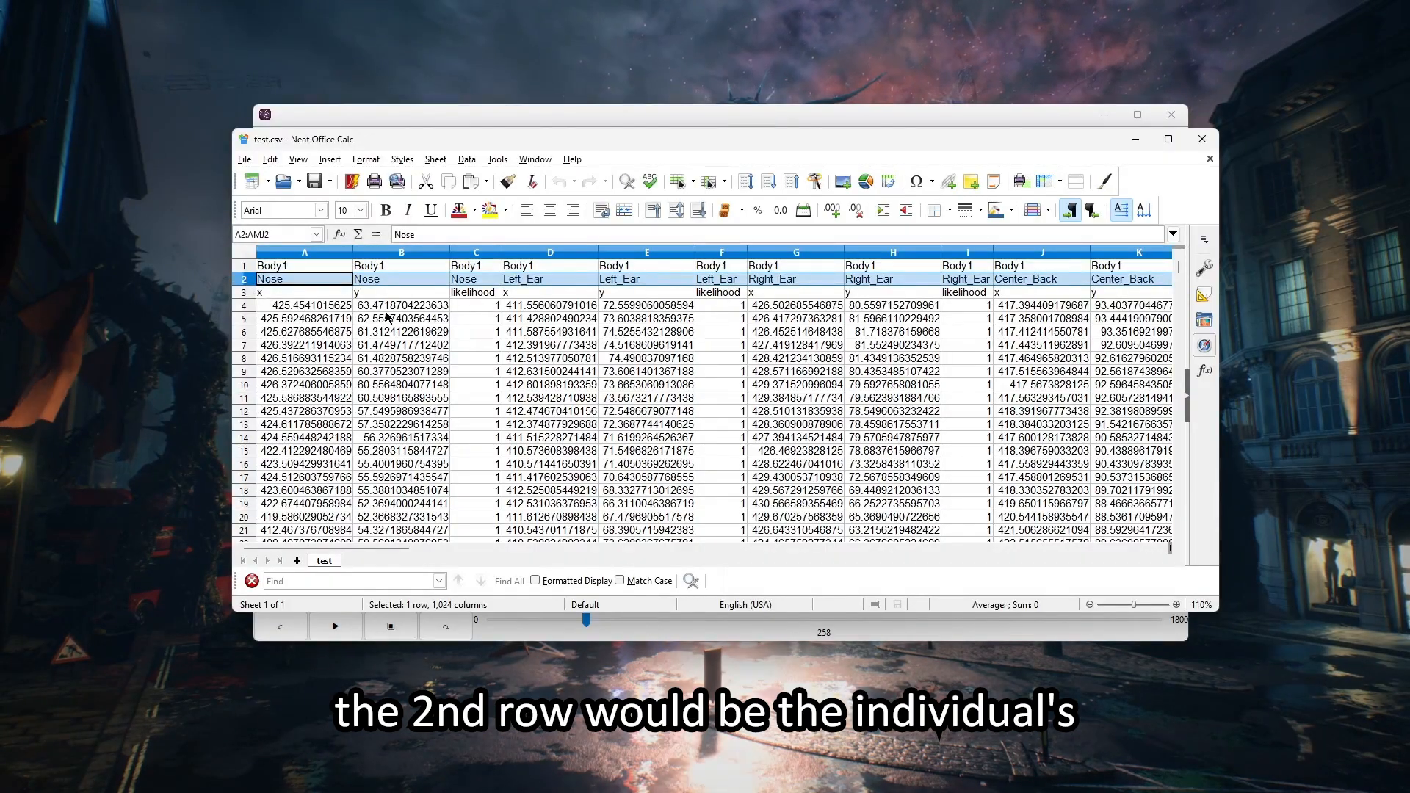
pyautogui.click(244, 293)
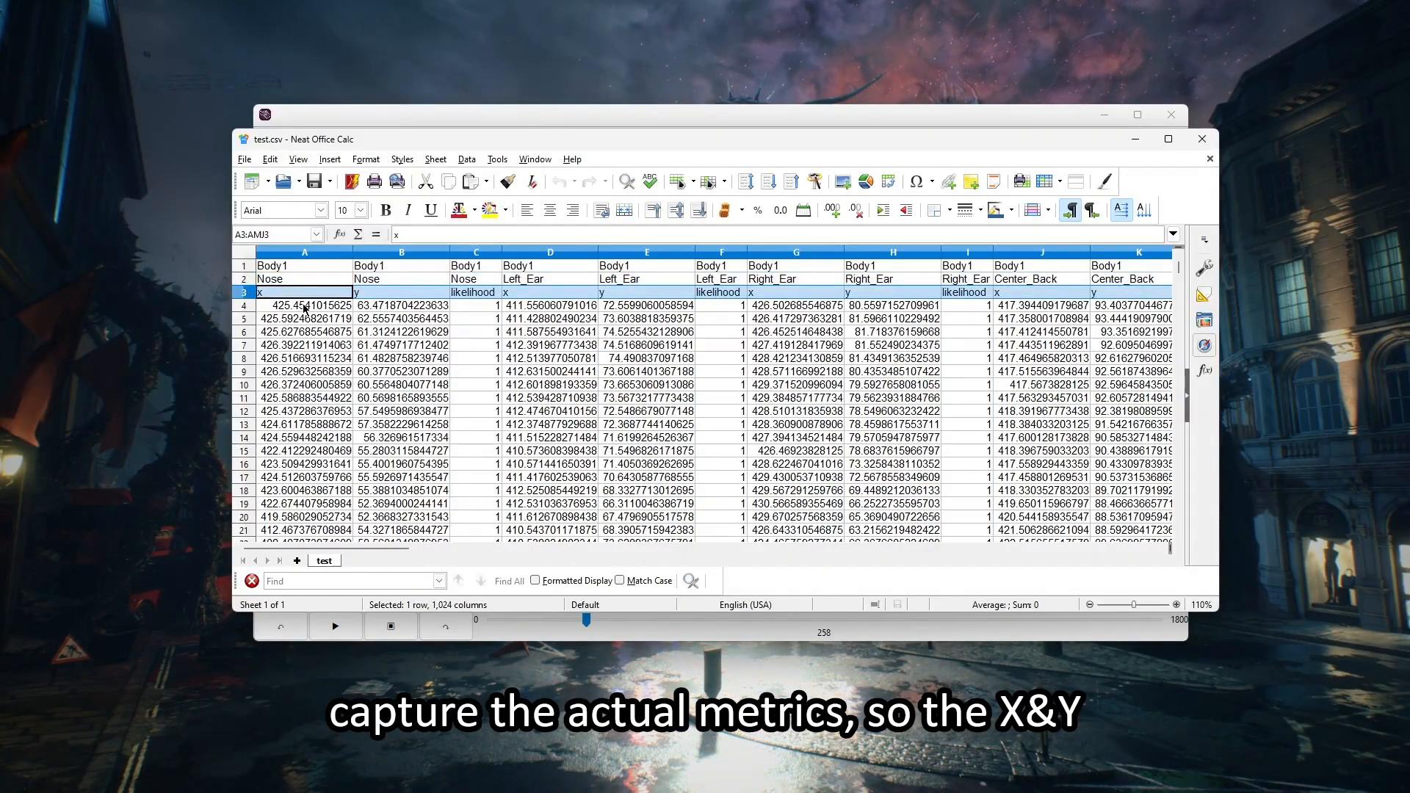
pyautogui.moveTo(308, 293); pyautogui.dragTo(395, 294)
pyautogui.click(475, 293)
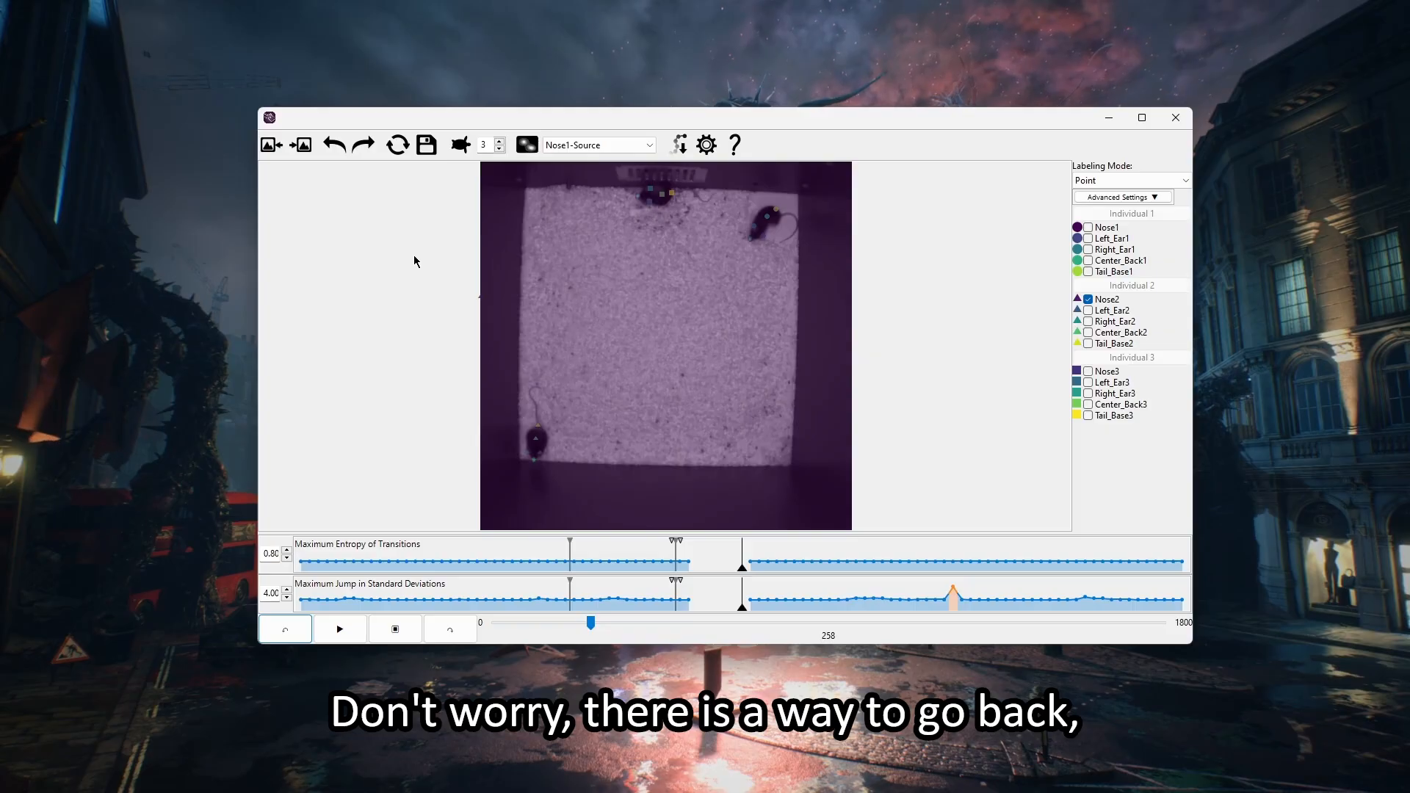
# Step: Back in DIPLOMAT, undo the recent label edits one after another, going back to the edit at frame 188
pyautogui.click(335, 147)
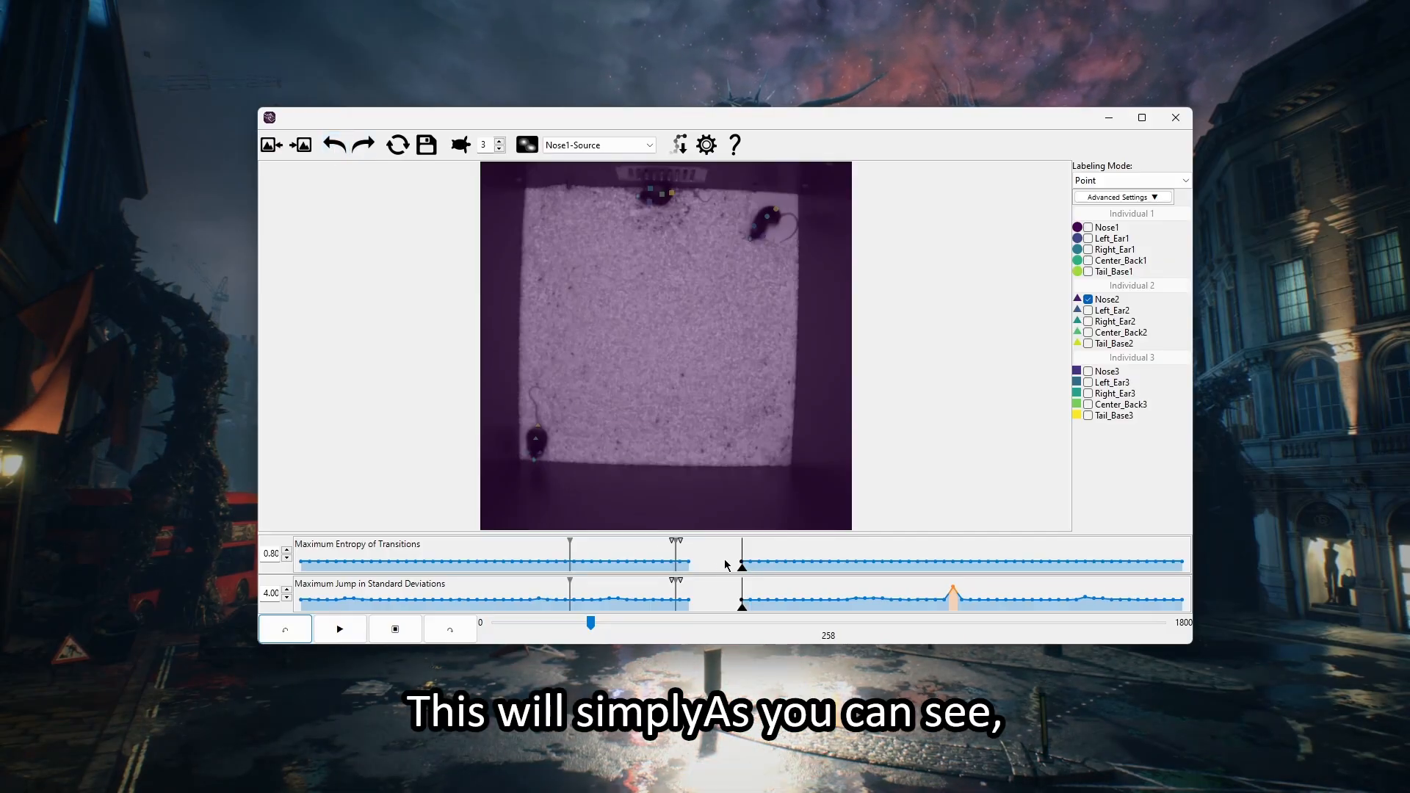
pyautogui.click(368, 147)
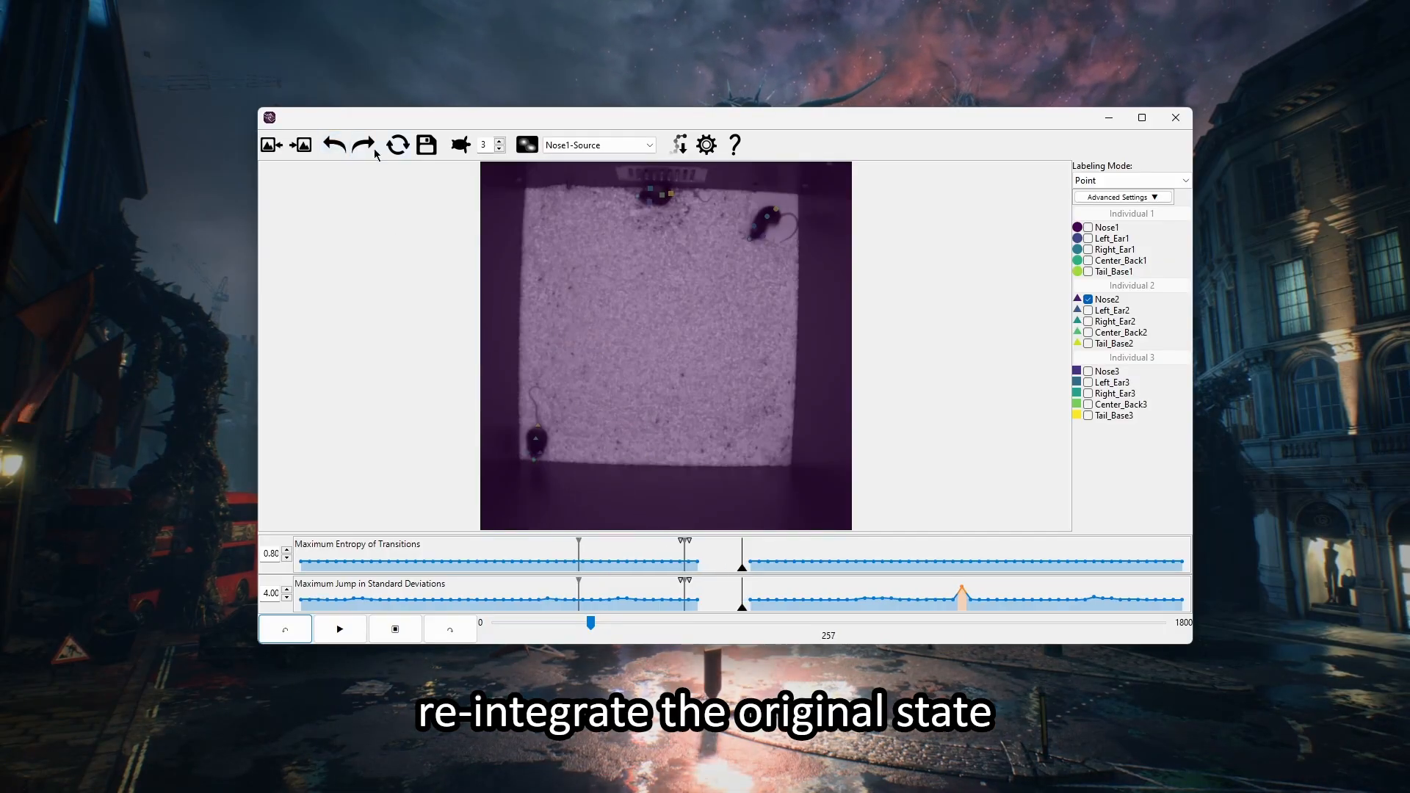
pyautogui.click(336, 144)
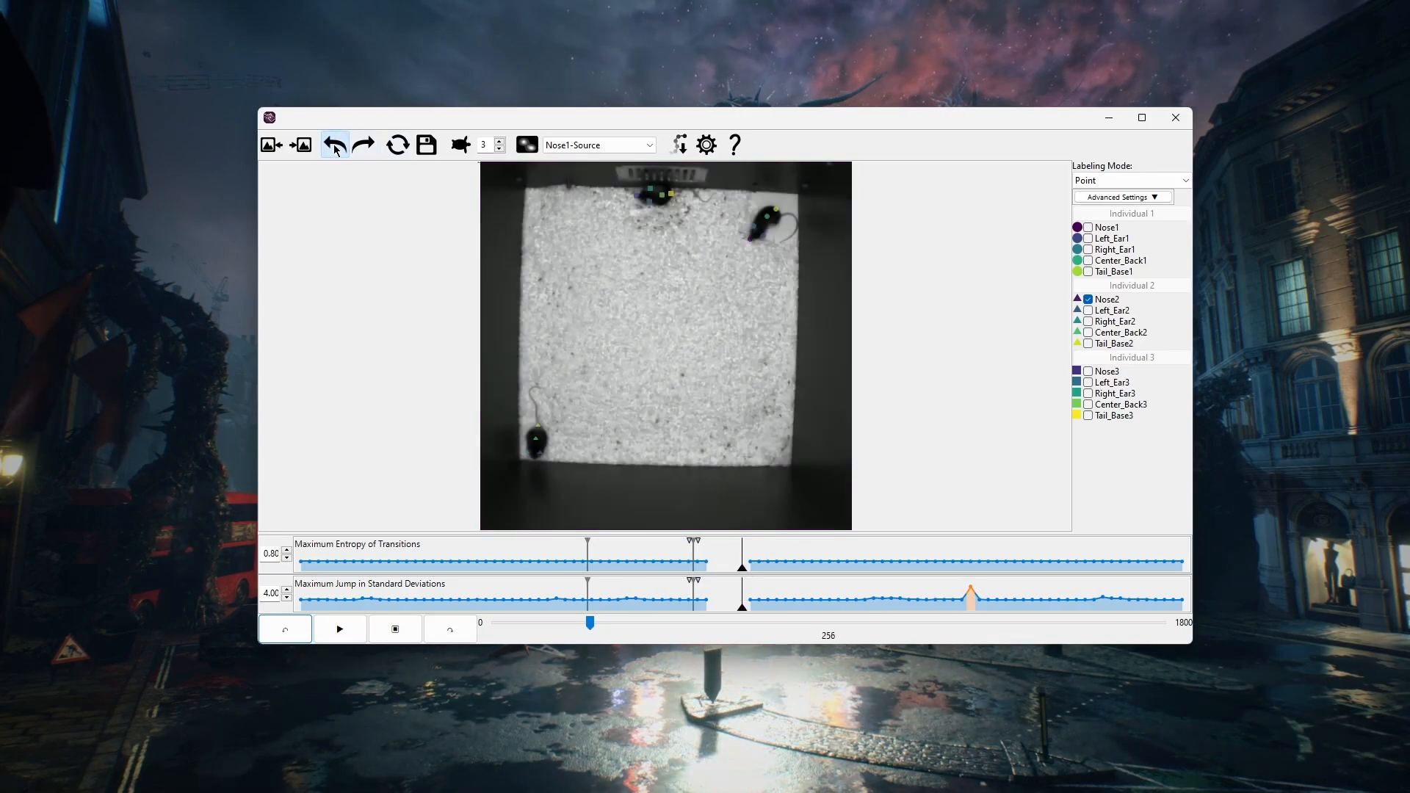
pyautogui.click(335, 146)
pyautogui.click(335, 147)
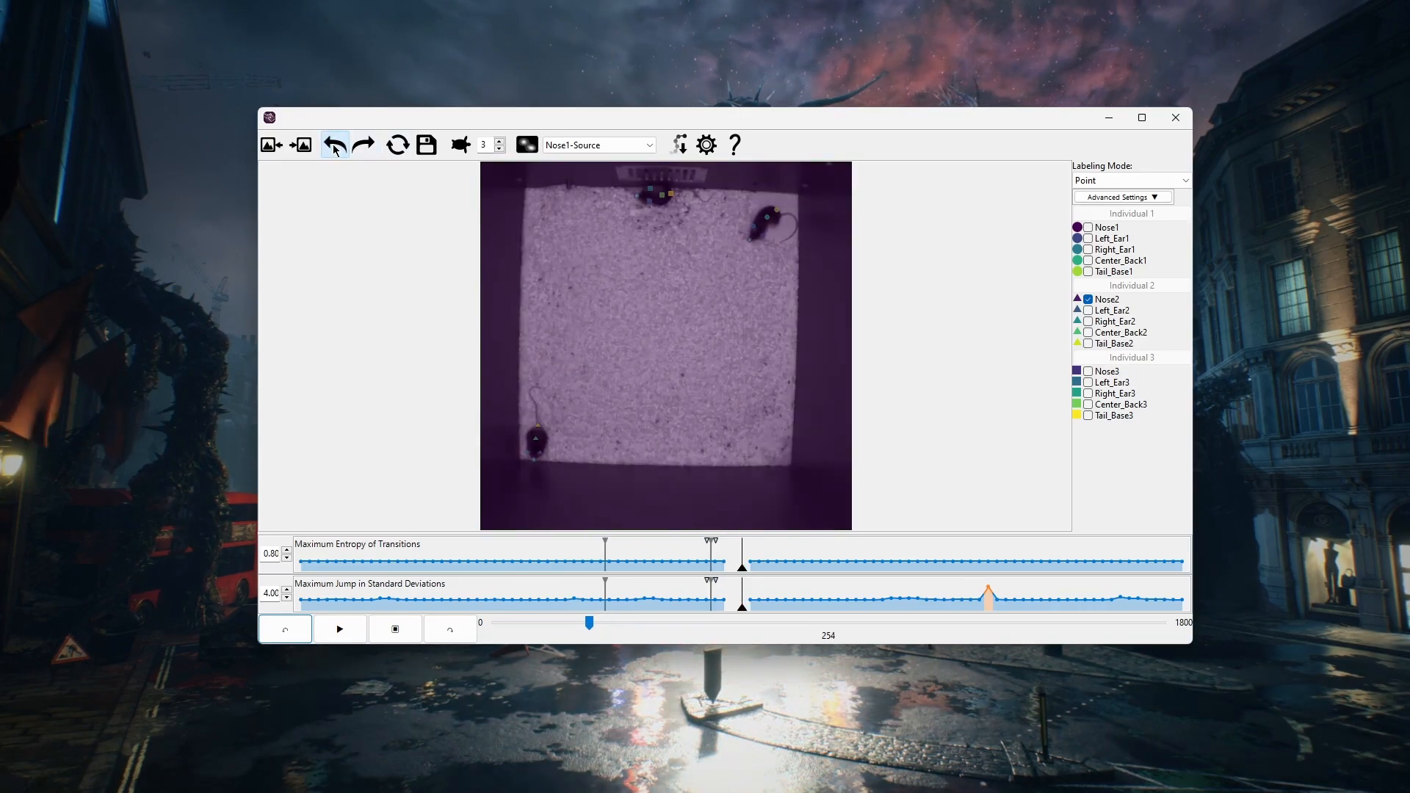
pyautogui.click(336, 146)
pyautogui.click(337, 147)
pyautogui.click(337, 147)
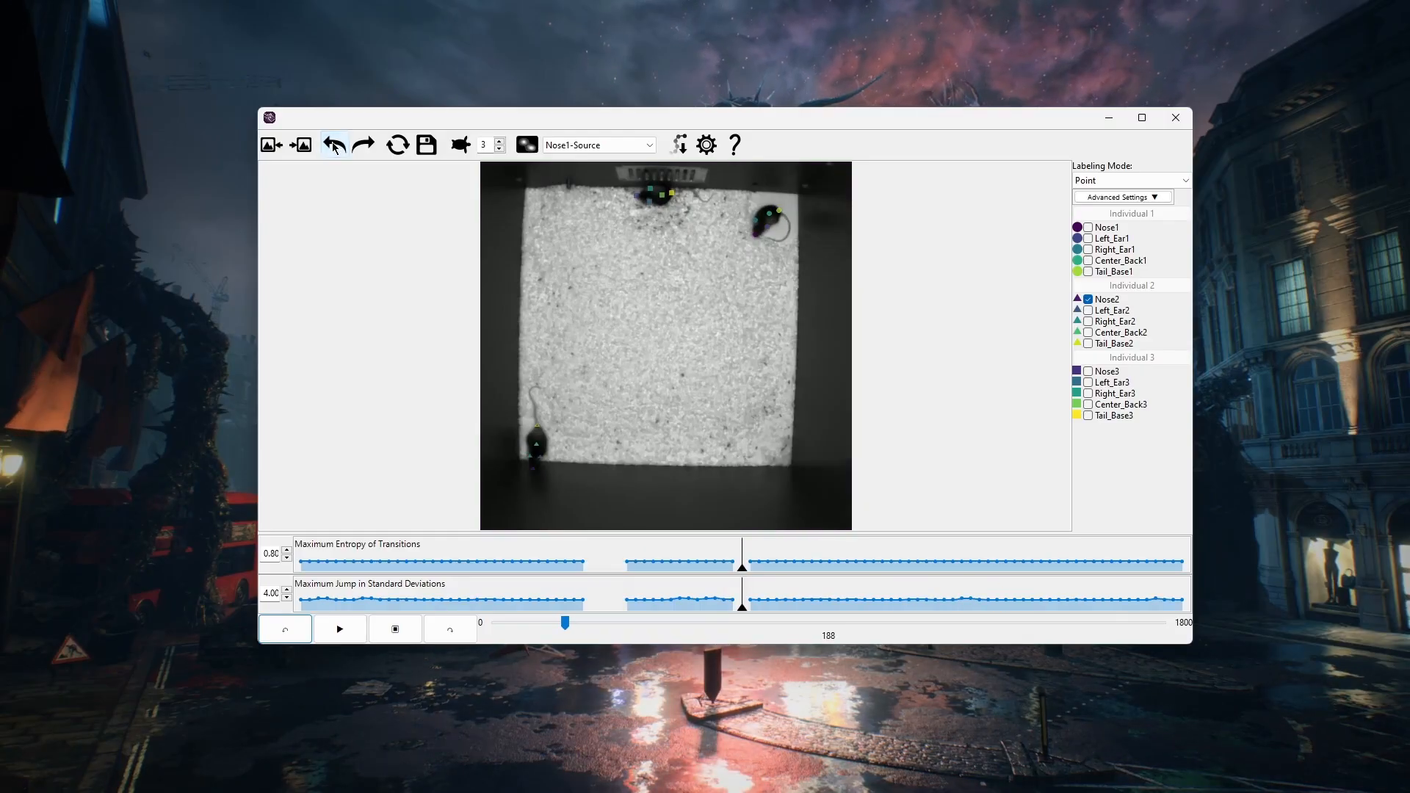